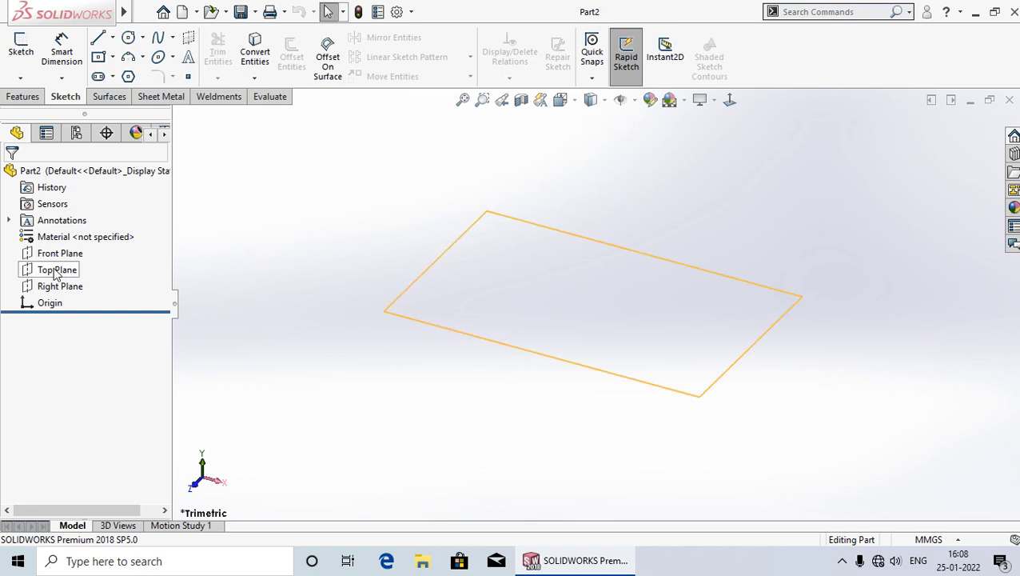
# Step: Start a new sketch on the Top Plane from its right-click context toolbar
pyautogui.rightClick(56, 275)
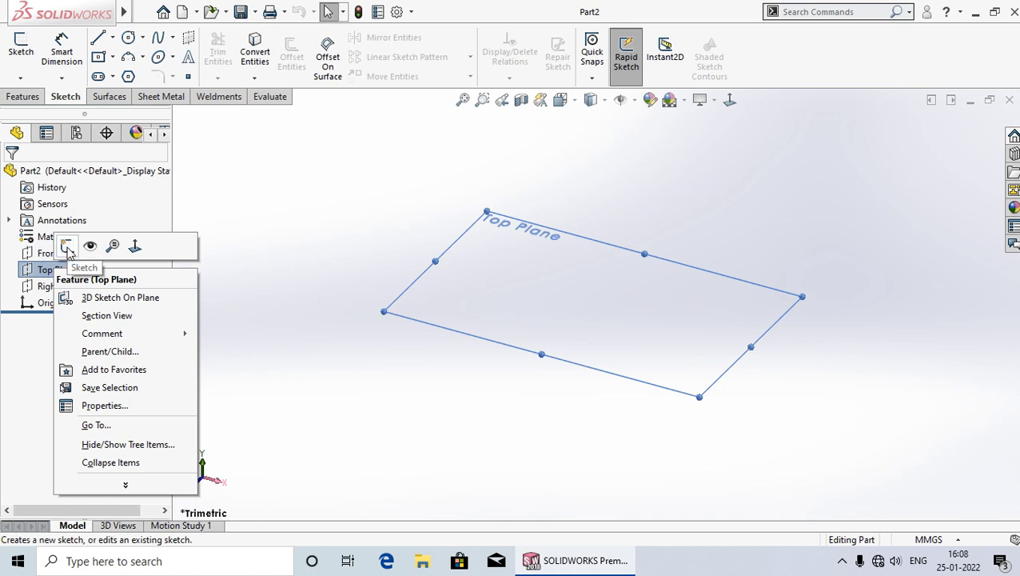
pyautogui.click(68, 251)
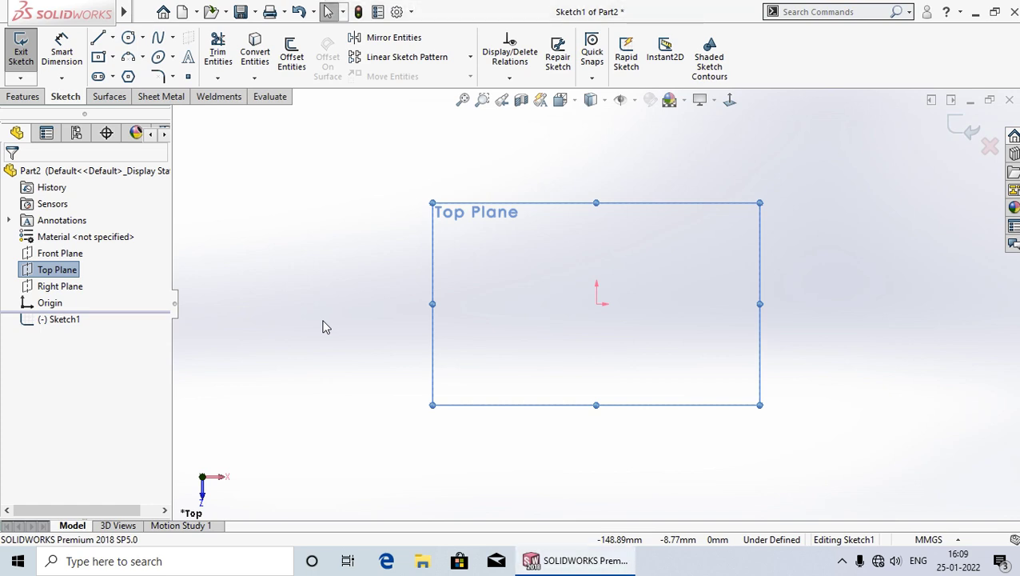
pyautogui.click(817, 322)
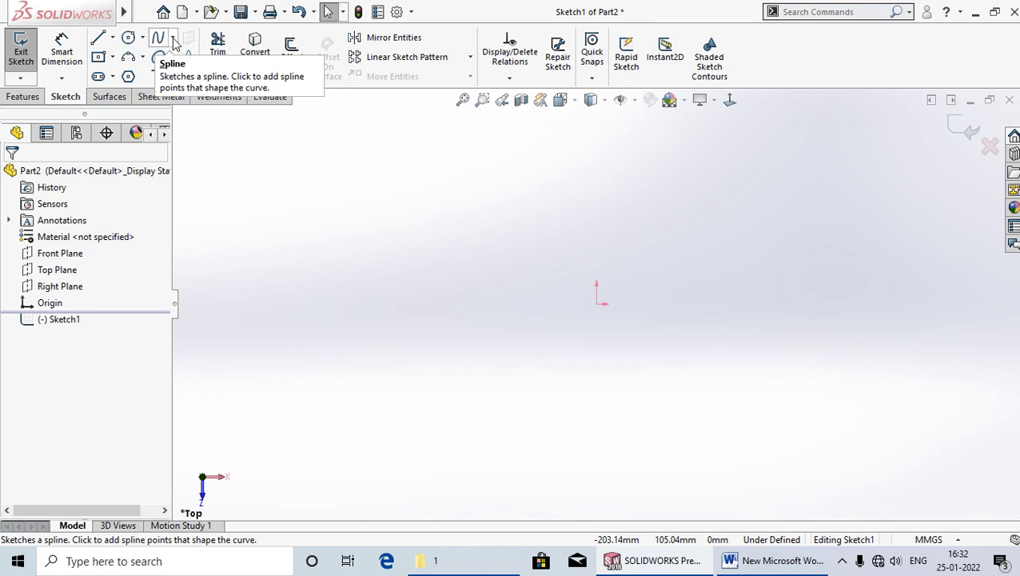
# Step: Choose the regular Spline tool from the Sketch tab's spline flyout
pyautogui.click(173, 41)
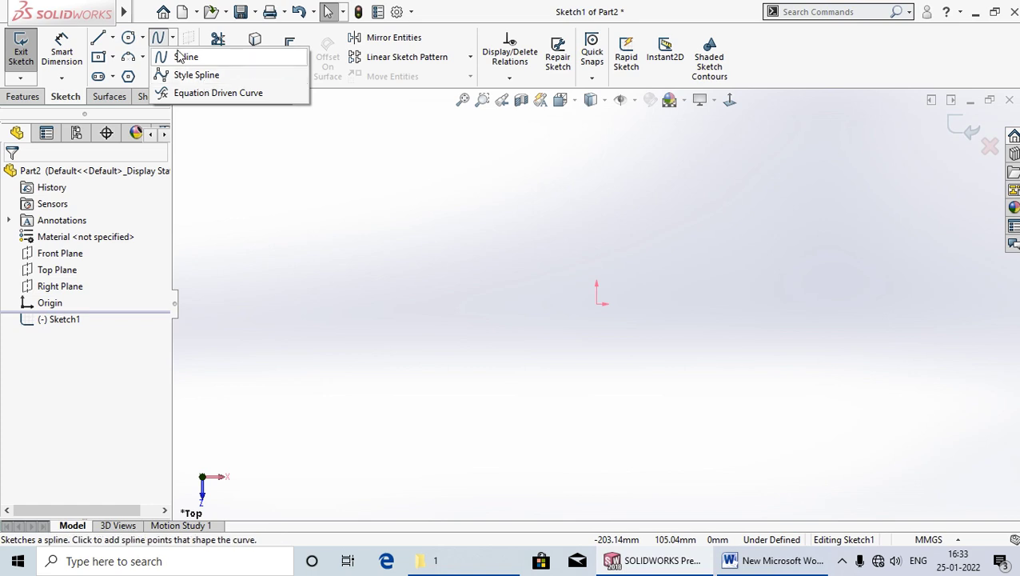
pyautogui.click(181, 58)
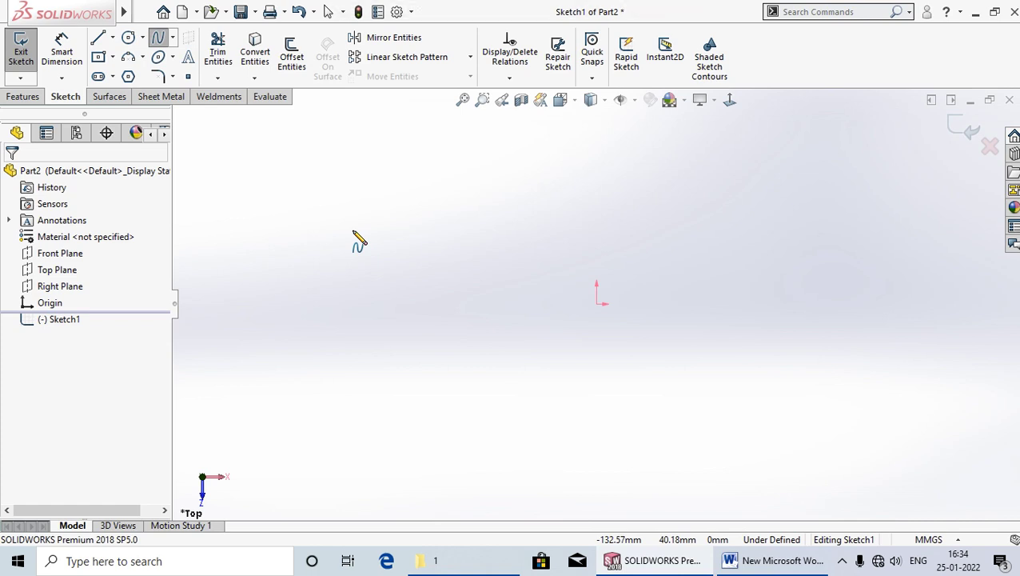
# Step: Draw a spline from the origin through a crest, a trough and a rise, then end it
pyautogui.click(597, 304)
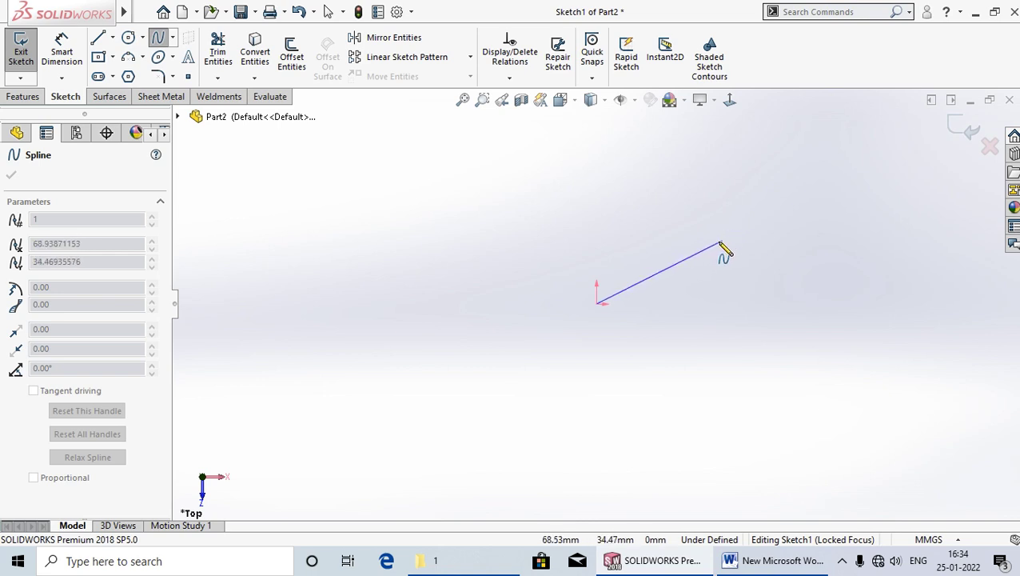
pyautogui.click(718, 247)
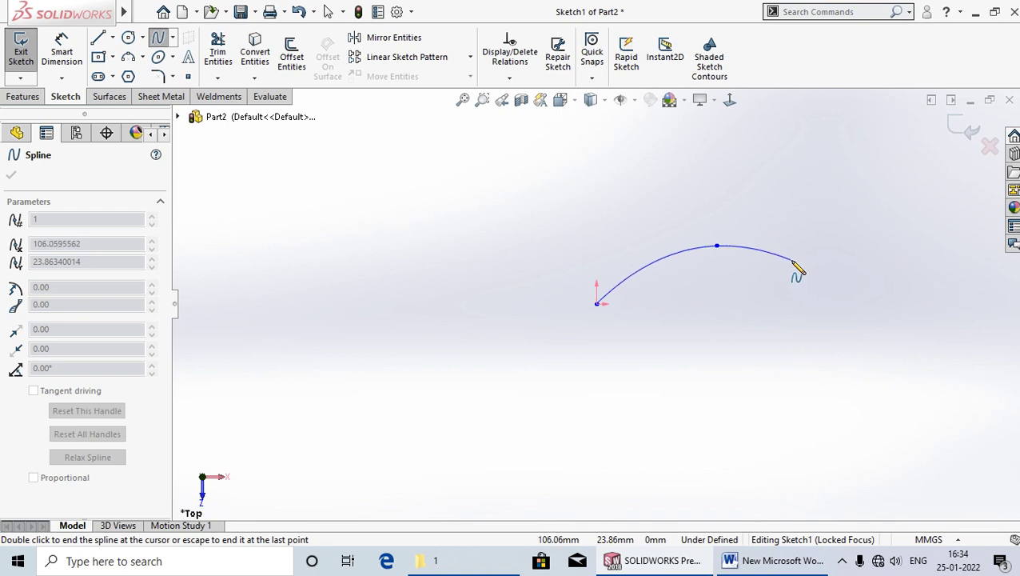
pyautogui.click(828, 303)
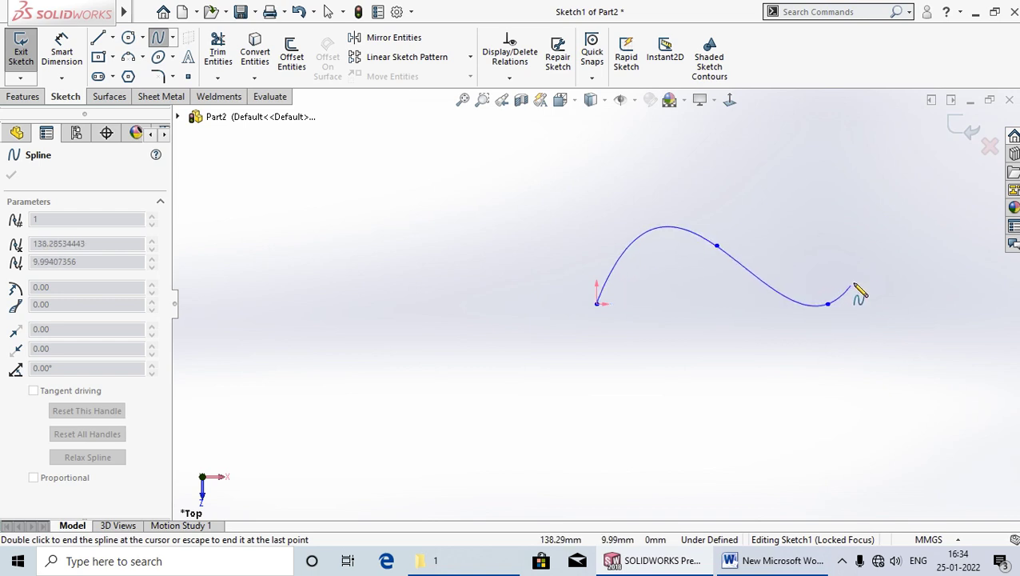
pyautogui.click(942, 236)
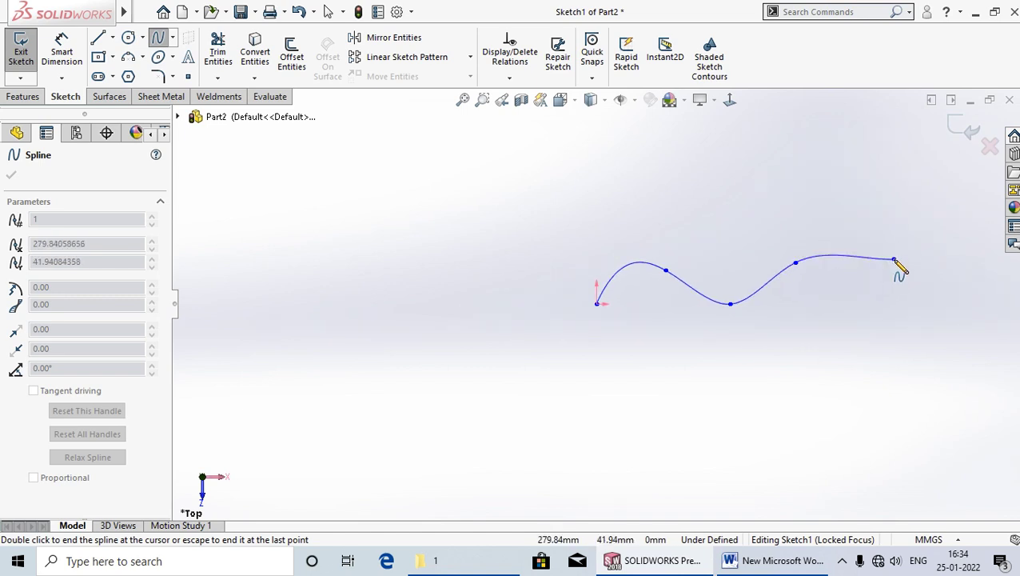
pyautogui.rightClick(895, 263)
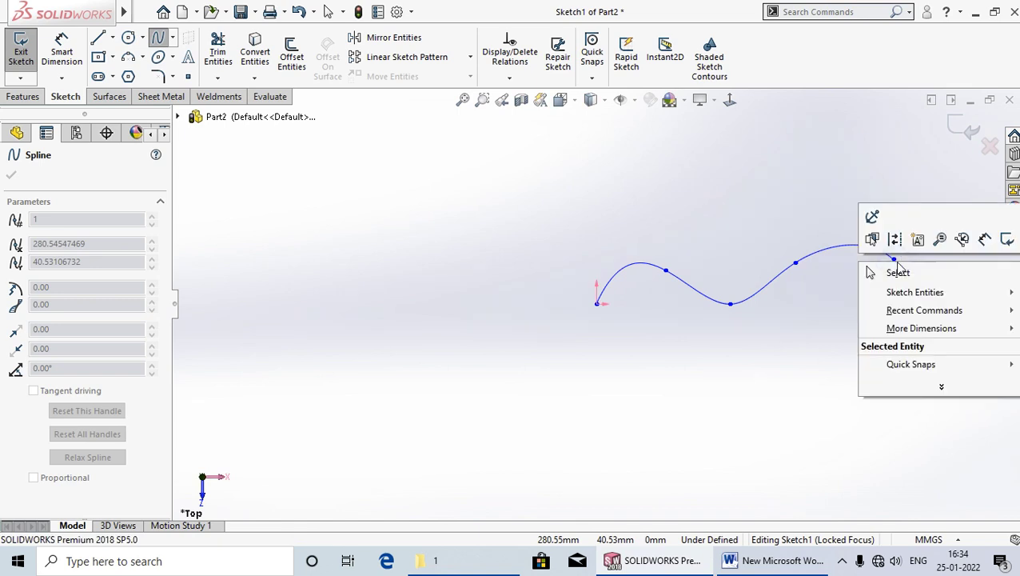
pyautogui.click(906, 276)
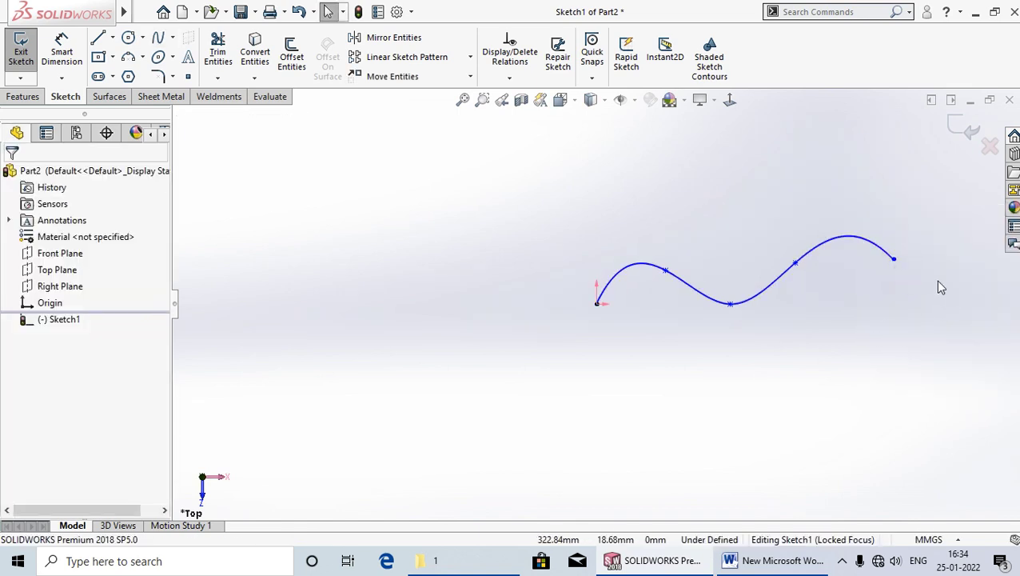
# Step: Give the spline's start tangent at the origin a Vertical relation
pyautogui.scroll(-2, 901, 246)
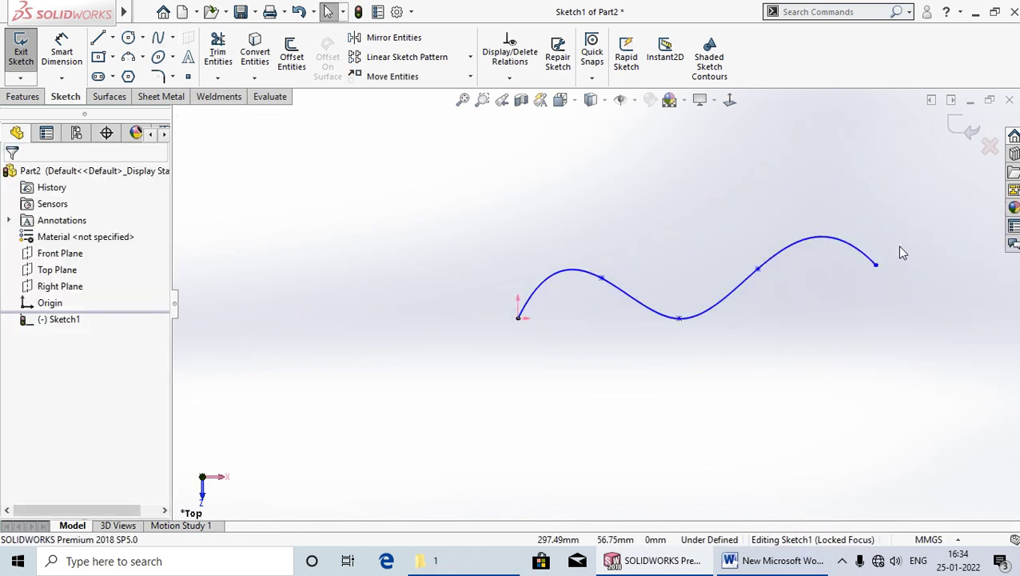
pyautogui.scroll(-2, 897, 245)
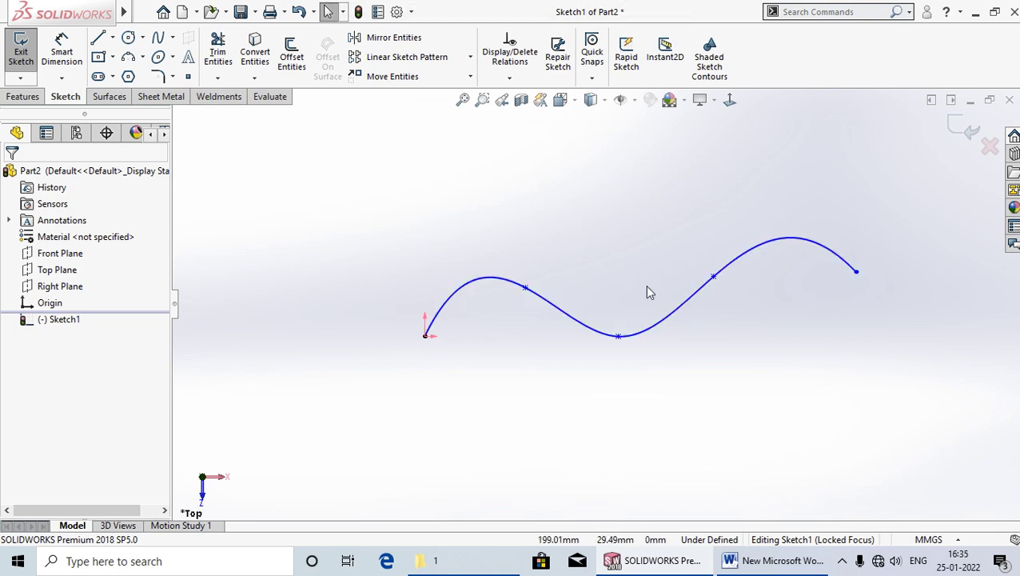
pyautogui.click(566, 320)
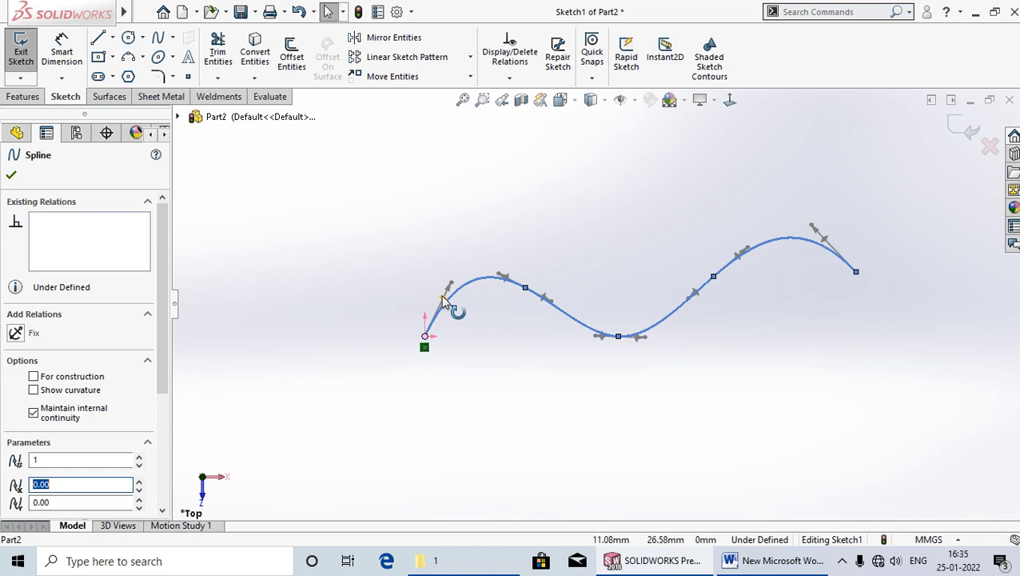
pyautogui.click(445, 302)
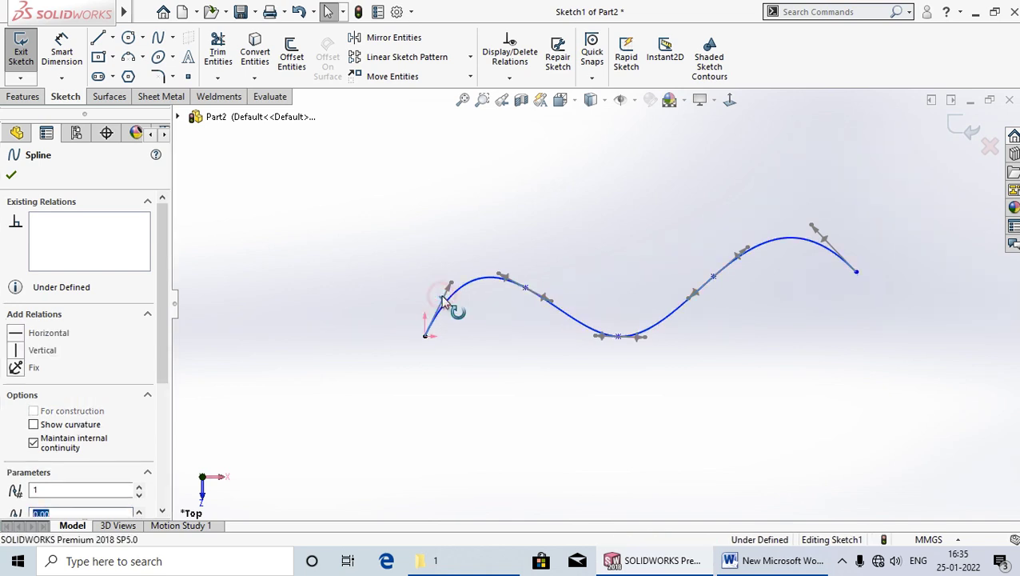
pyautogui.click(16, 350)
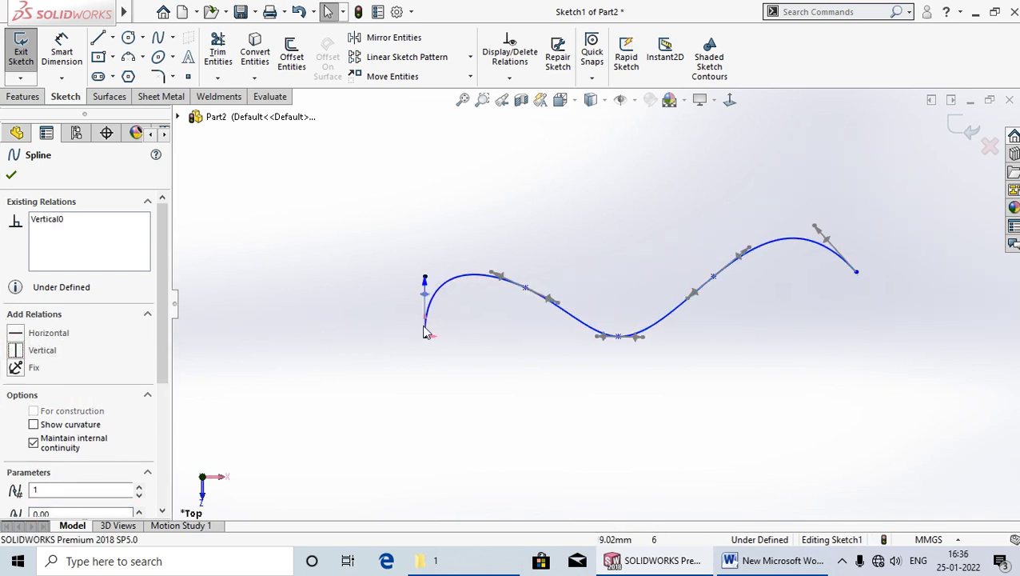
pyautogui.click(474, 370)
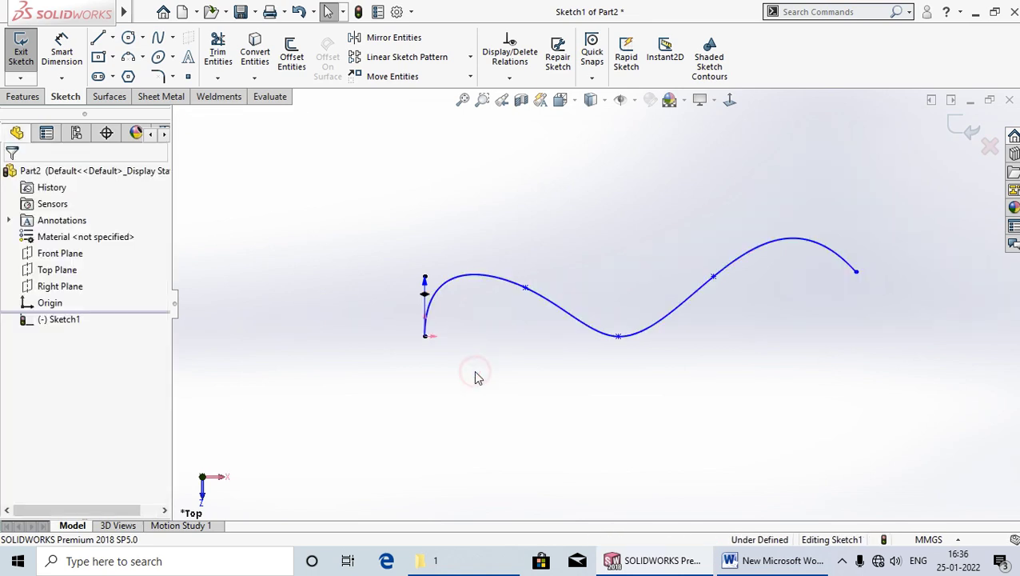
pyautogui.click(494, 283)
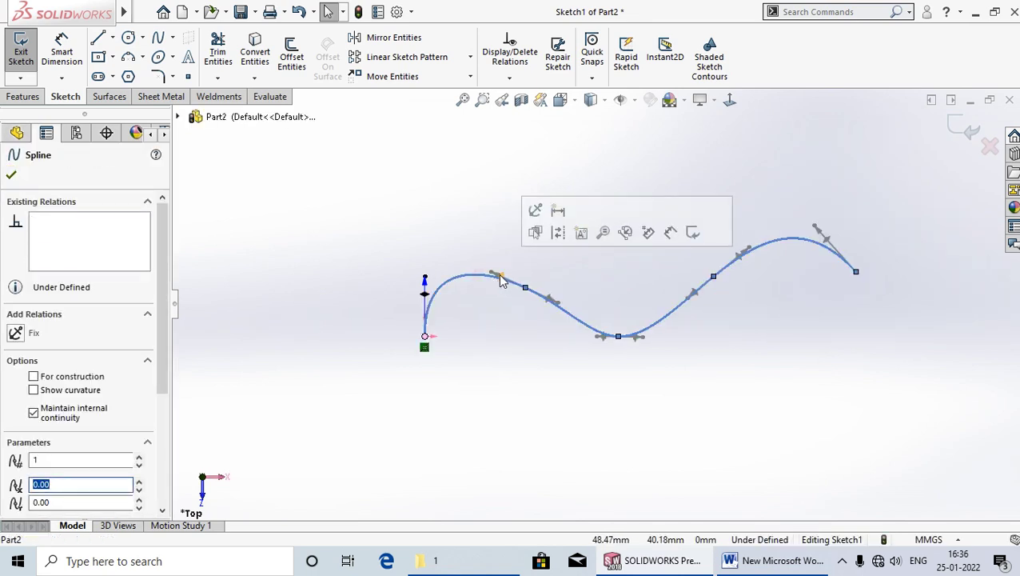
# Step: Apply Horizontal relations to the tangents at the first crest and the trough, then accept
pyautogui.click(501, 280)
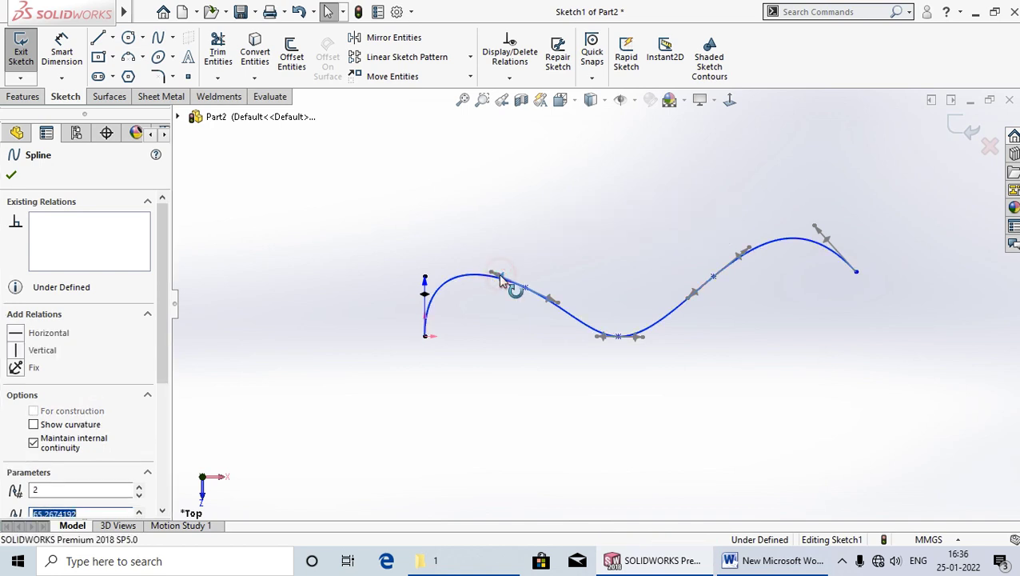
pyautogui.click(15, 334)
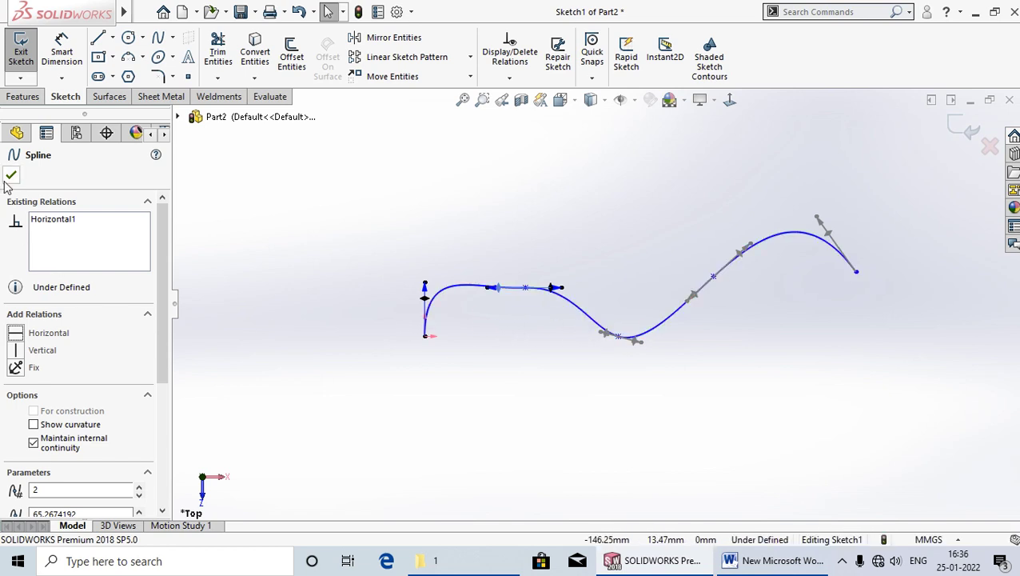
pyautogui.click(616, 338)
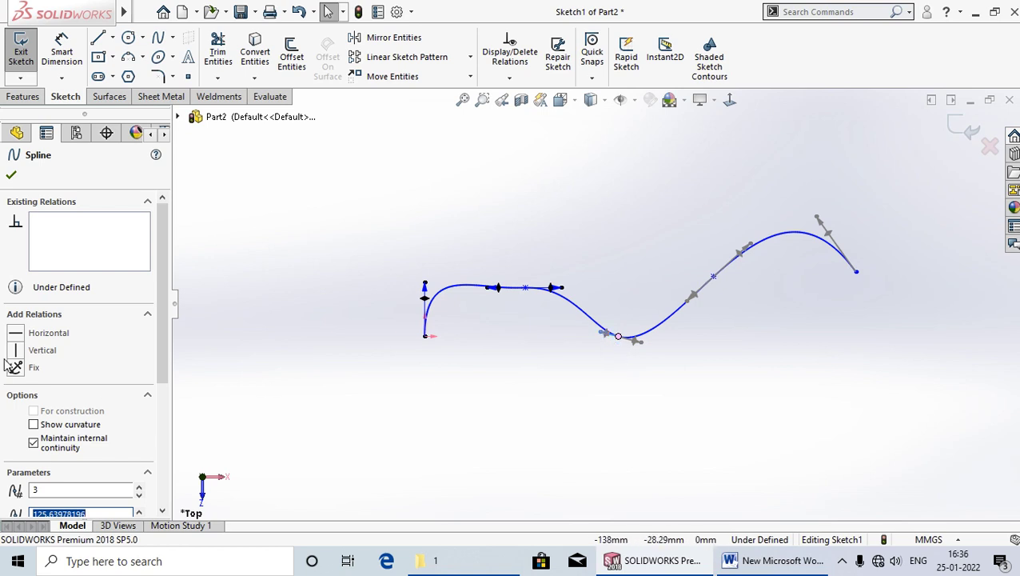
pyautogui.click(14, 367)
pyautogui.scroll(-2, 632, 332)
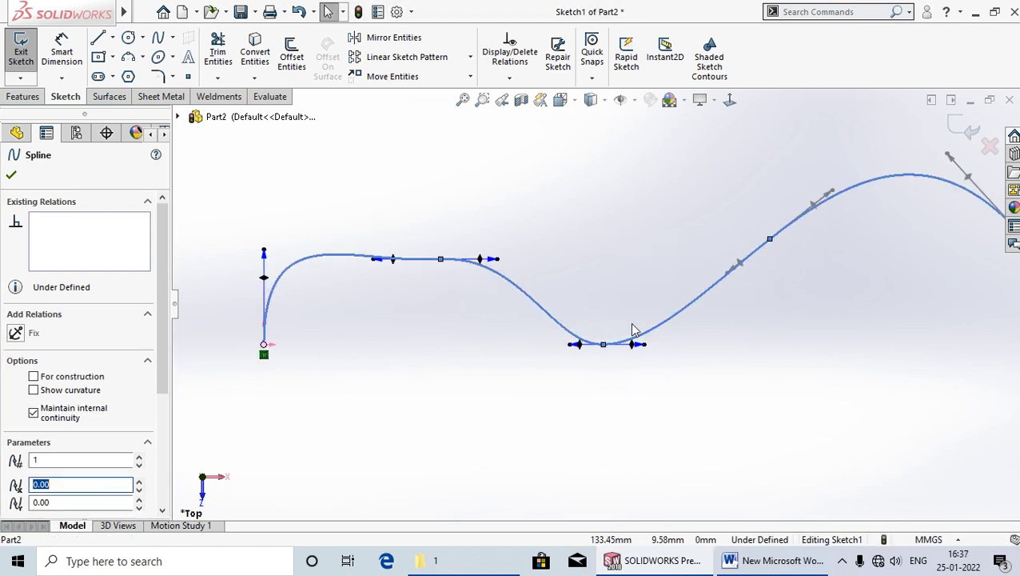
pyautogui.click(579, 350)
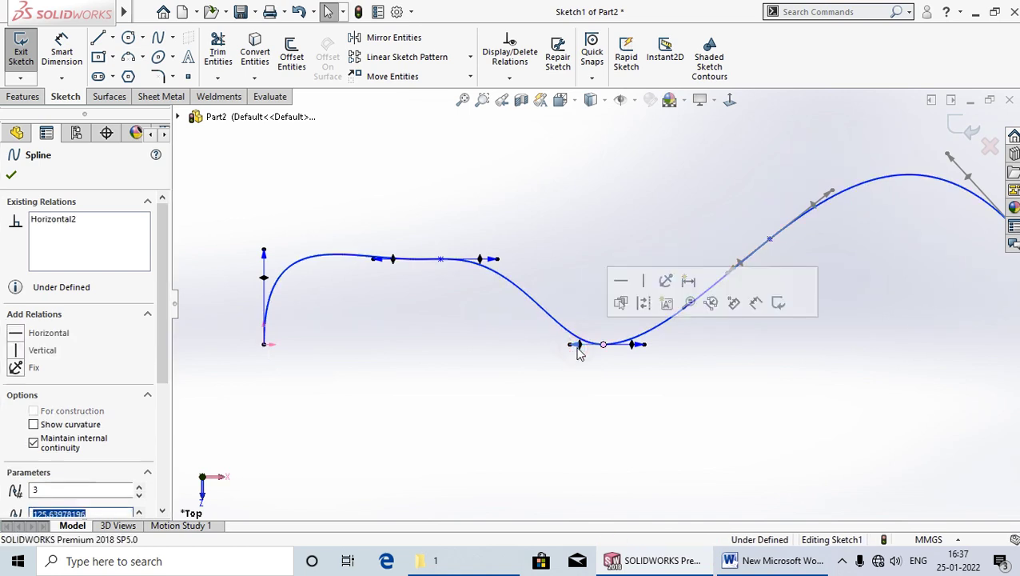
pyautogui.click(623, 284)
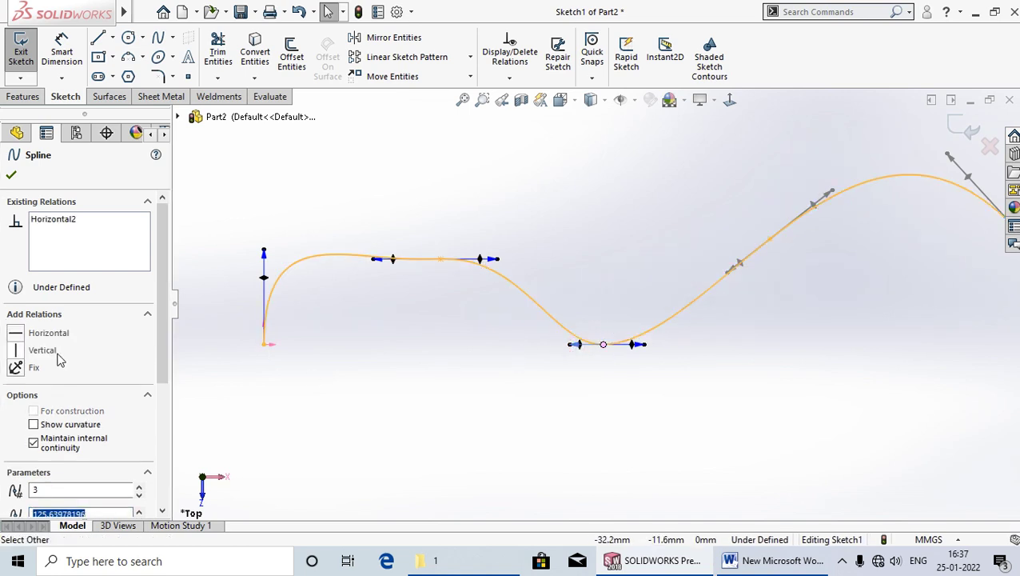
pyautogui.click(12, 174)
pyautogui.press('f')
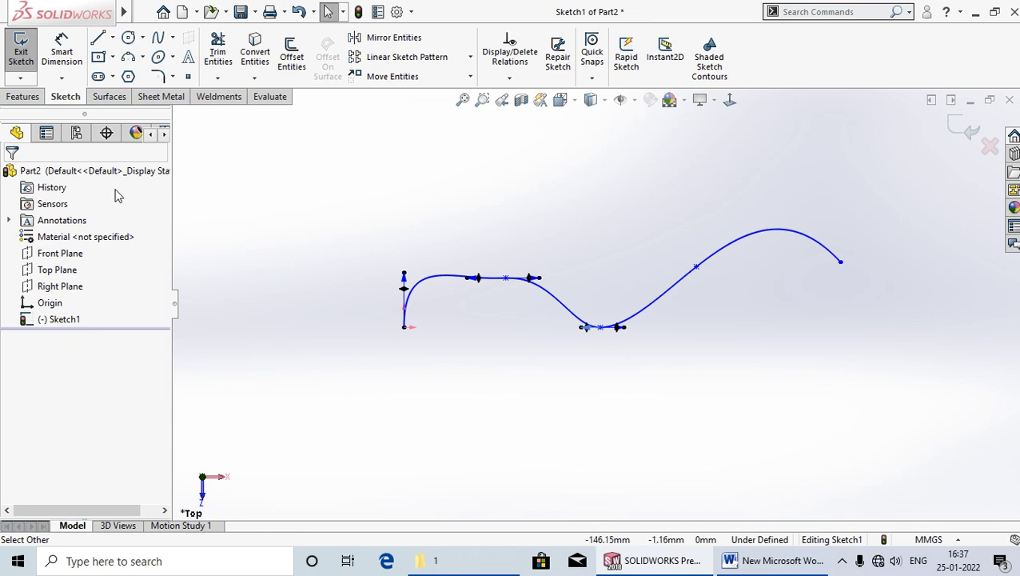
# Step: Dimension the spline's start point at 150 mm with Smart Dimension
pyautogui.click(63, 54)
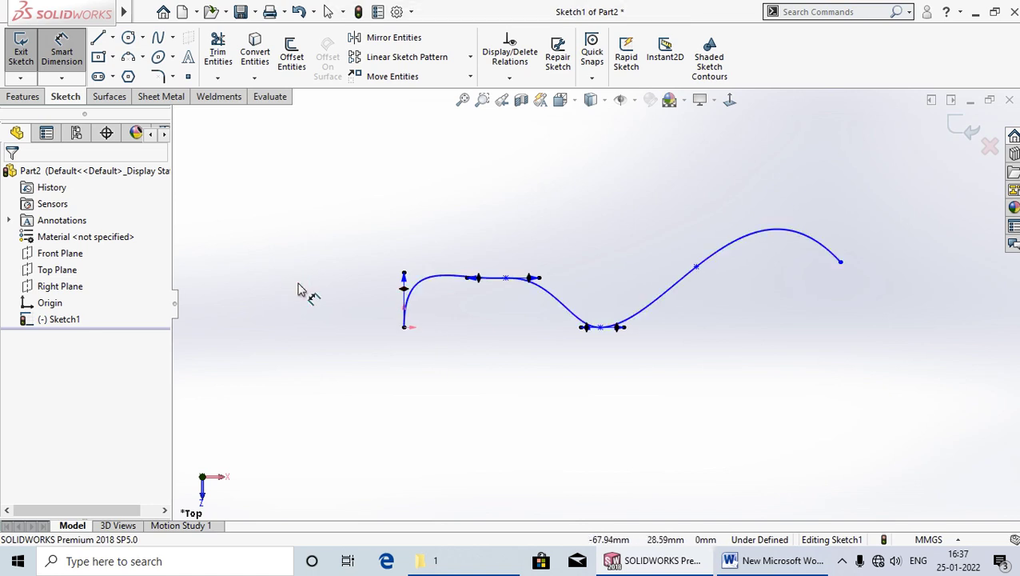
pyautogui.click(404, 273)
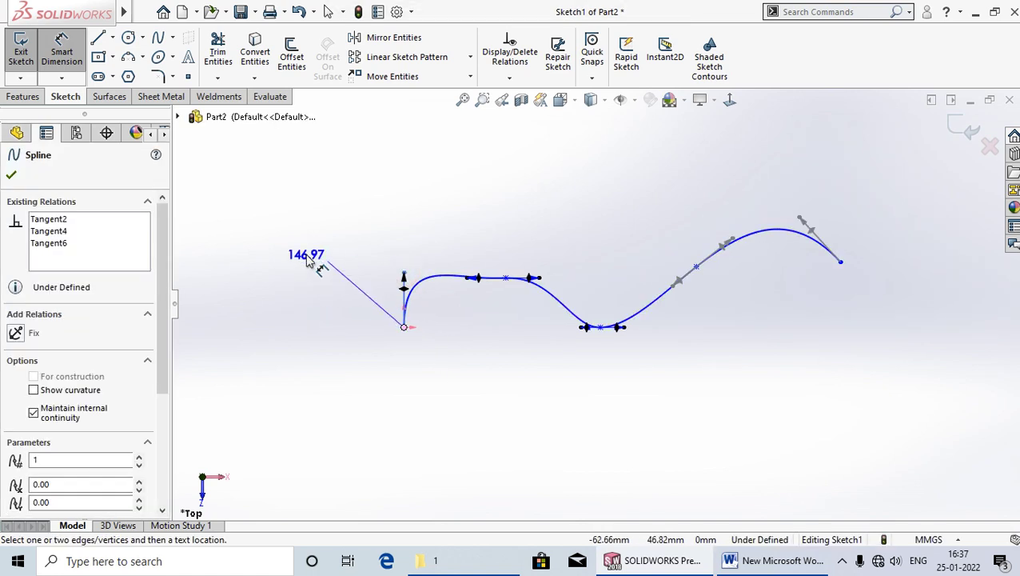
pyautogui.click(314, 286)
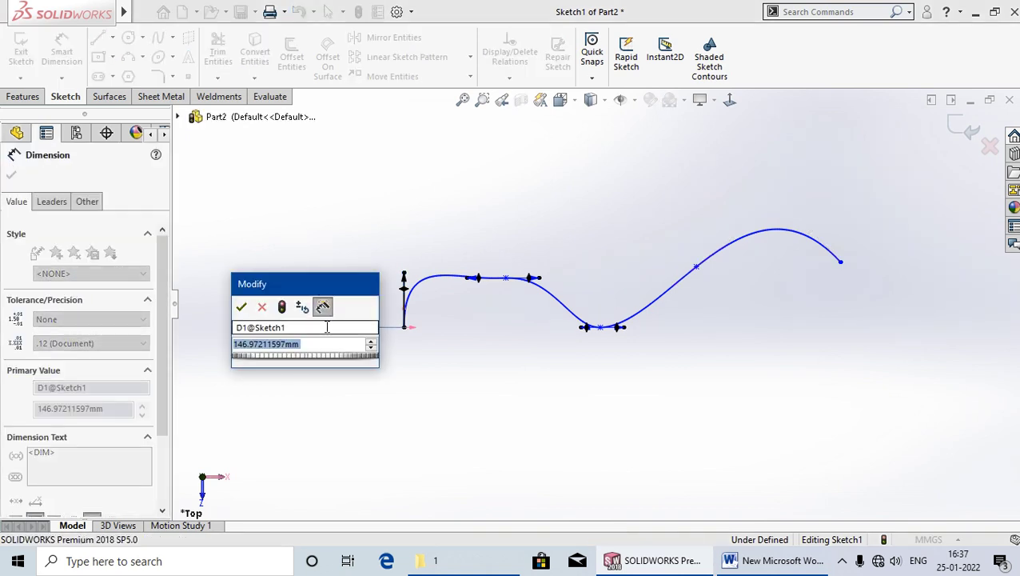
pyautogui.write('150')
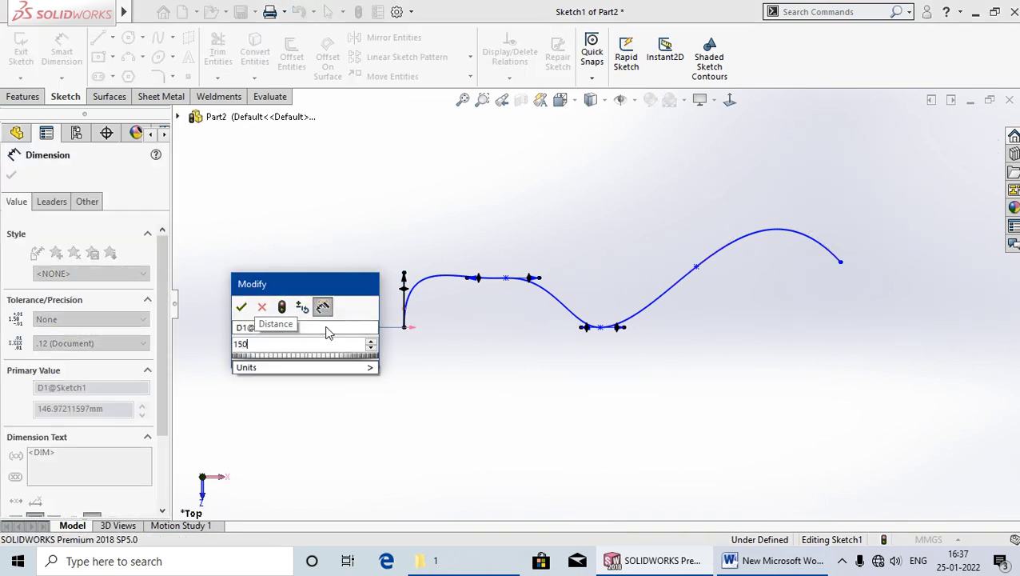
pyautogui.press('Return')
pyautogui.click(335, 402)
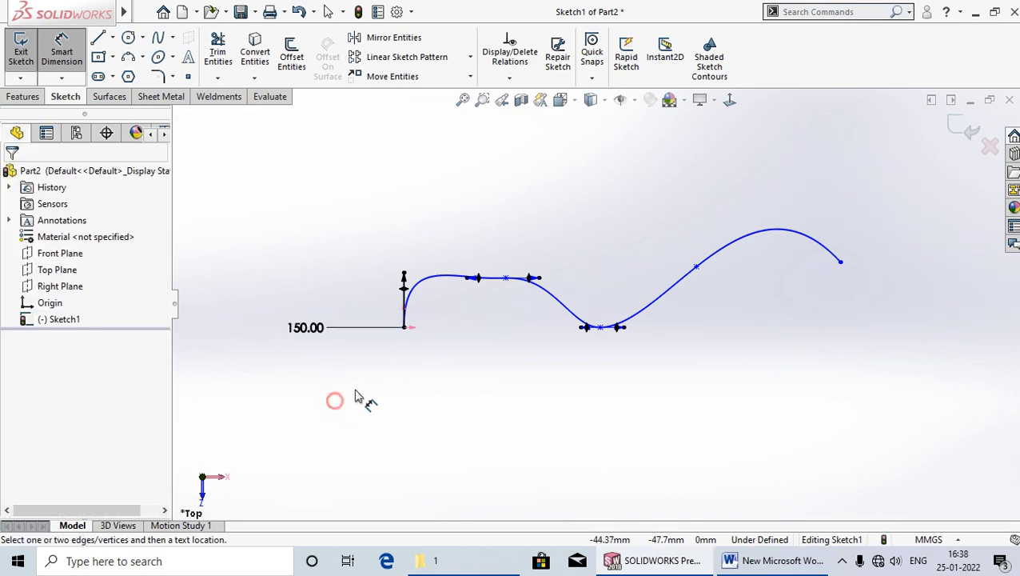
# Step: Dimension the spline's middle point at 180 mm and its lowest point at 120 mm
pyautogui.click(540, 280)
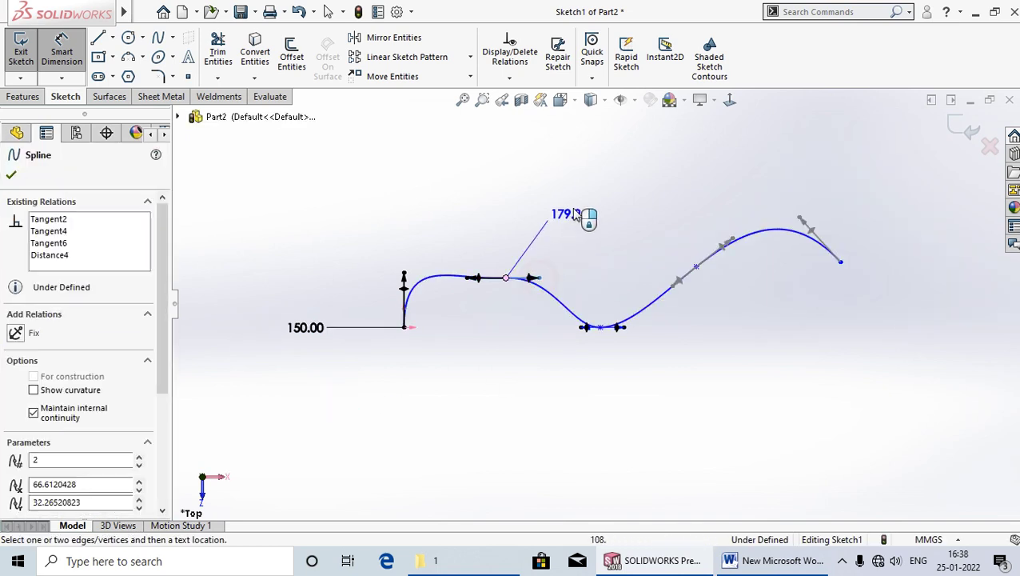
pyautogui.click(592, 210)
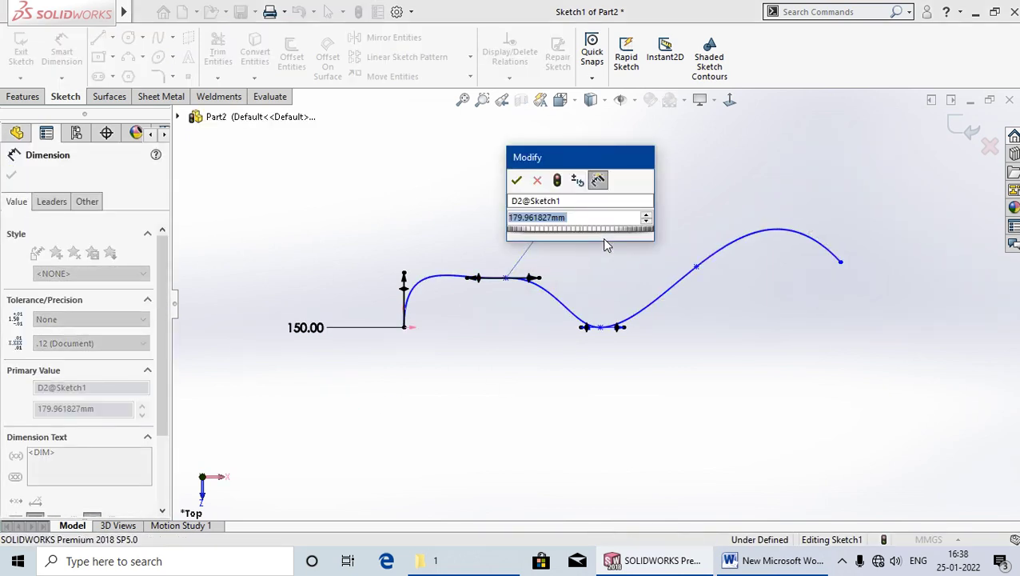
pyautogui.write('18')
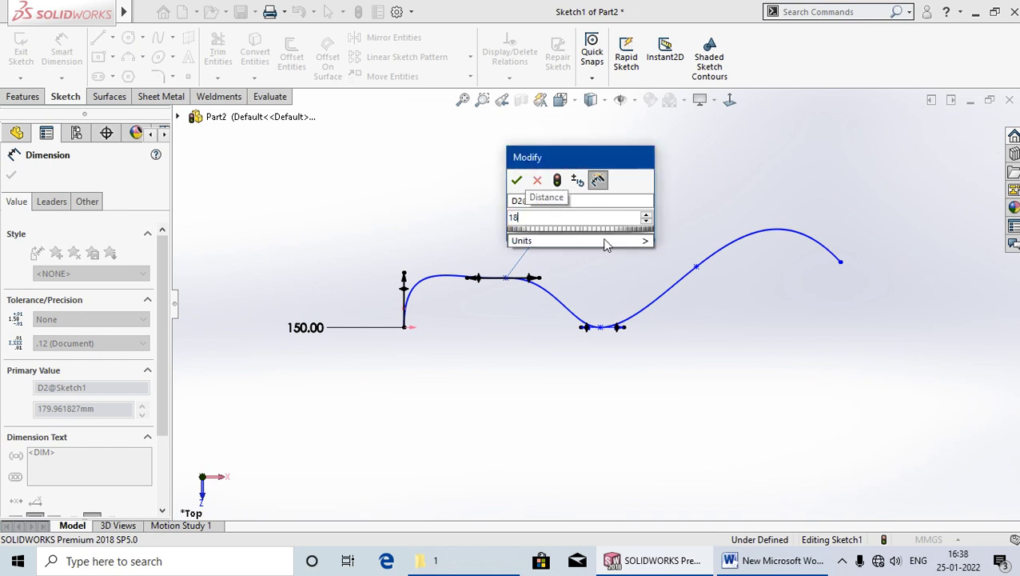
pyautogui.write('0')
pyautogui.press('Return')
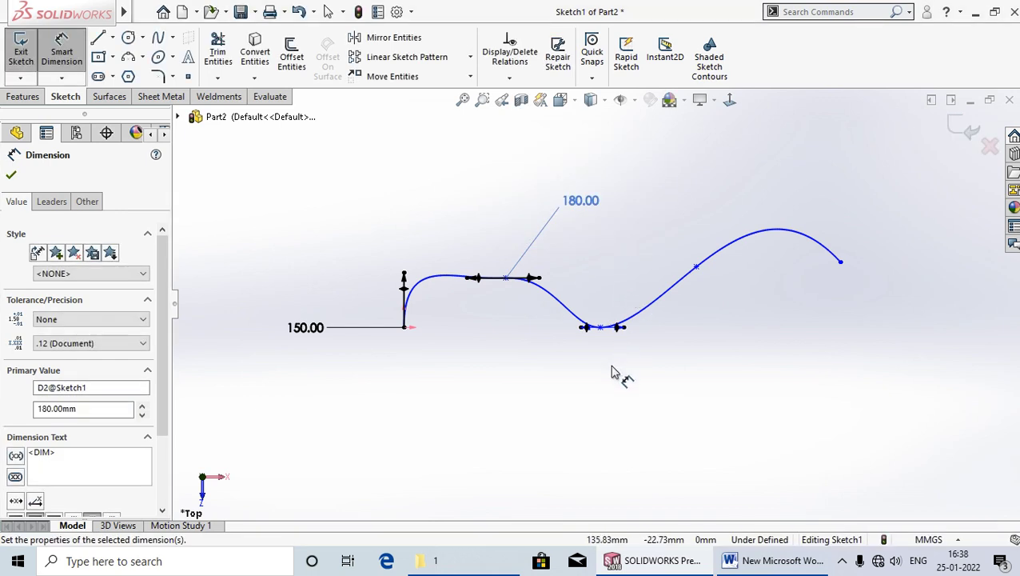
pyautogui.click(612, 381)
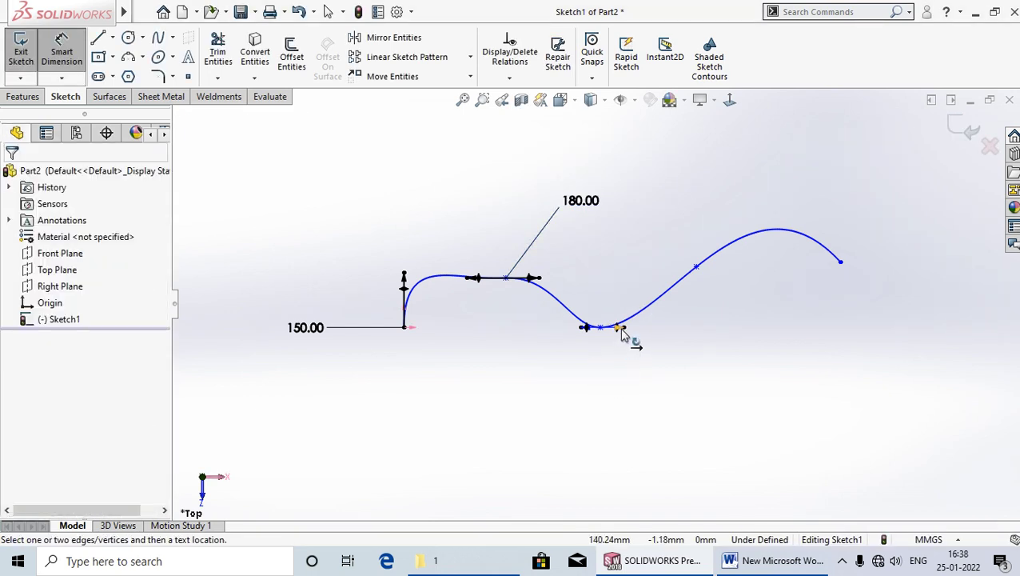
pyautogui.click(623, 329)
pyautogui.click(657, 409)
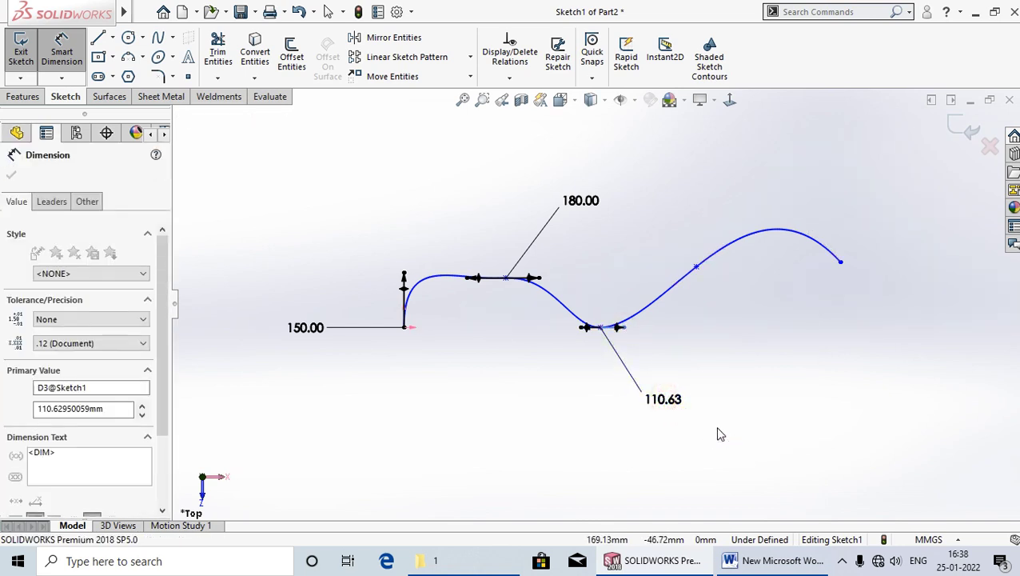
pyautogui.write('1')
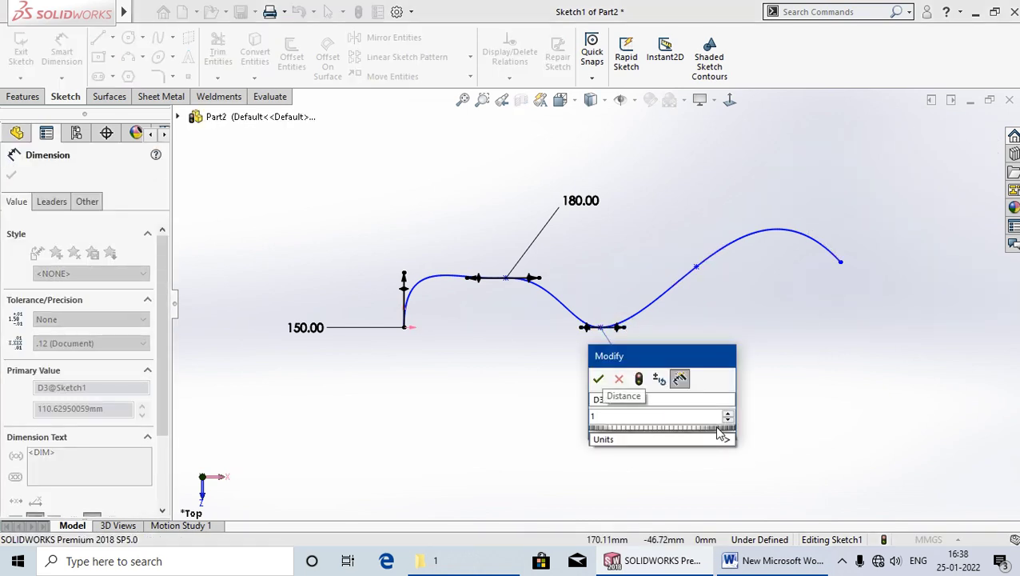
pyautogui.write('20')
pyautogui.press('Return')
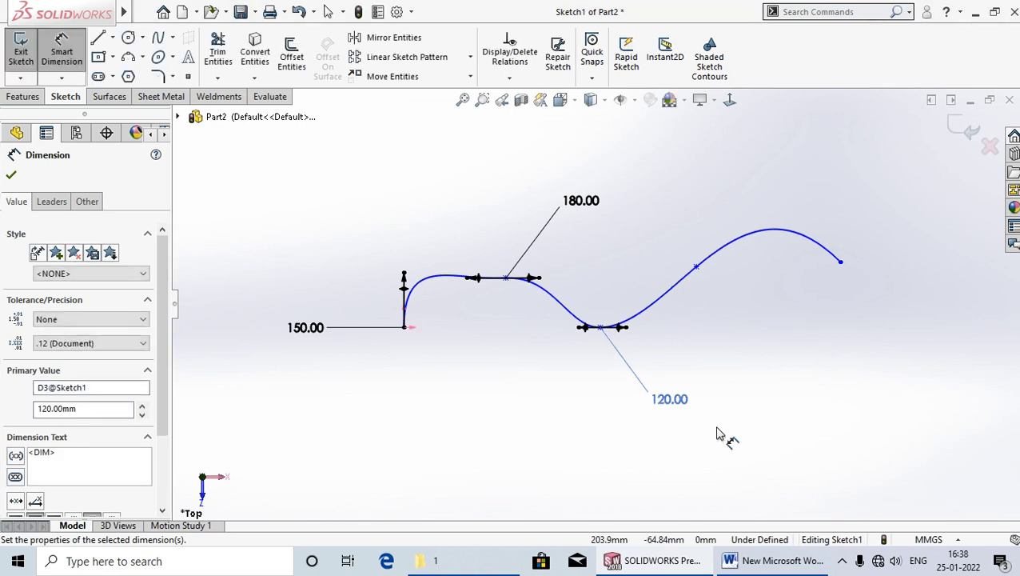
pyautogui.click(11, 173)
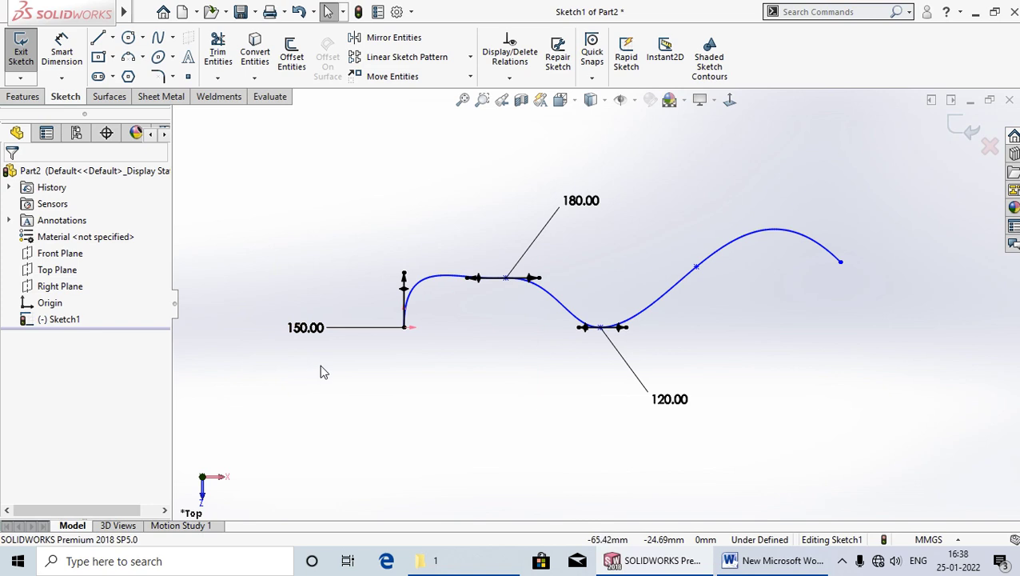
# Step: Change the 150.00 dimension to 100 and the 180.00 dimension to 150
pyautogui.click(305, 329)
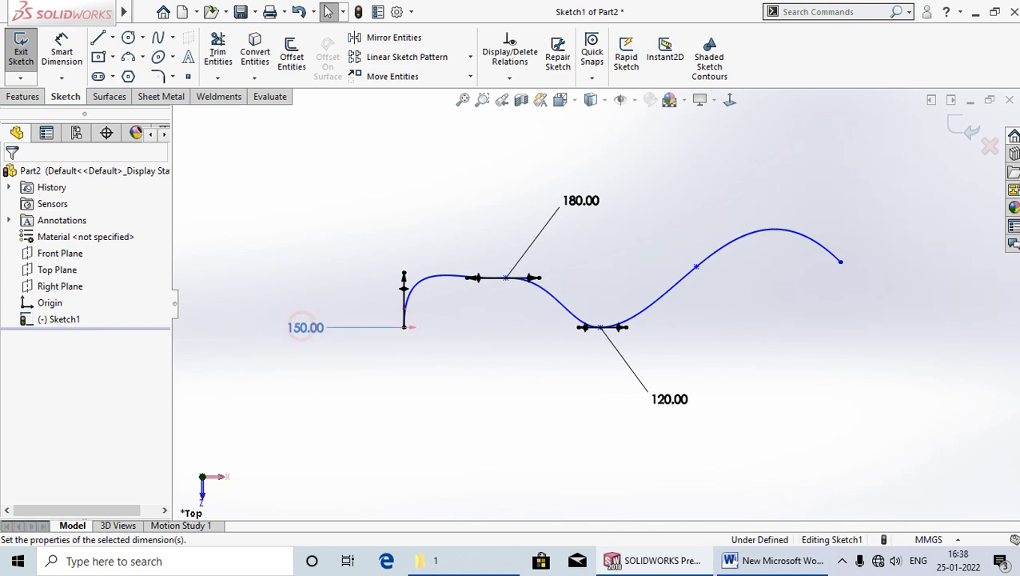
pyautogui.doubleClick(302, 328)
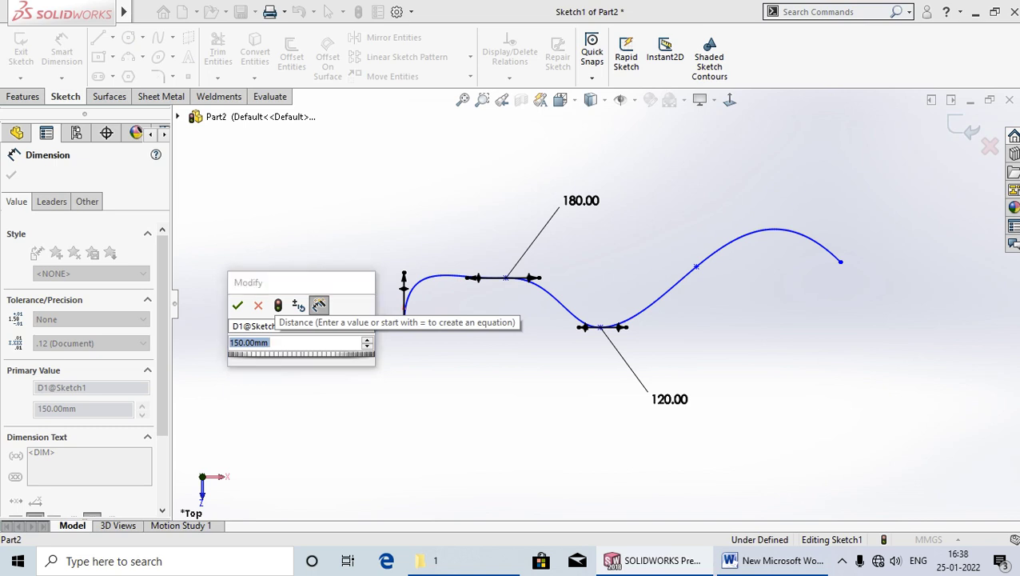
pyautogui.write('100')
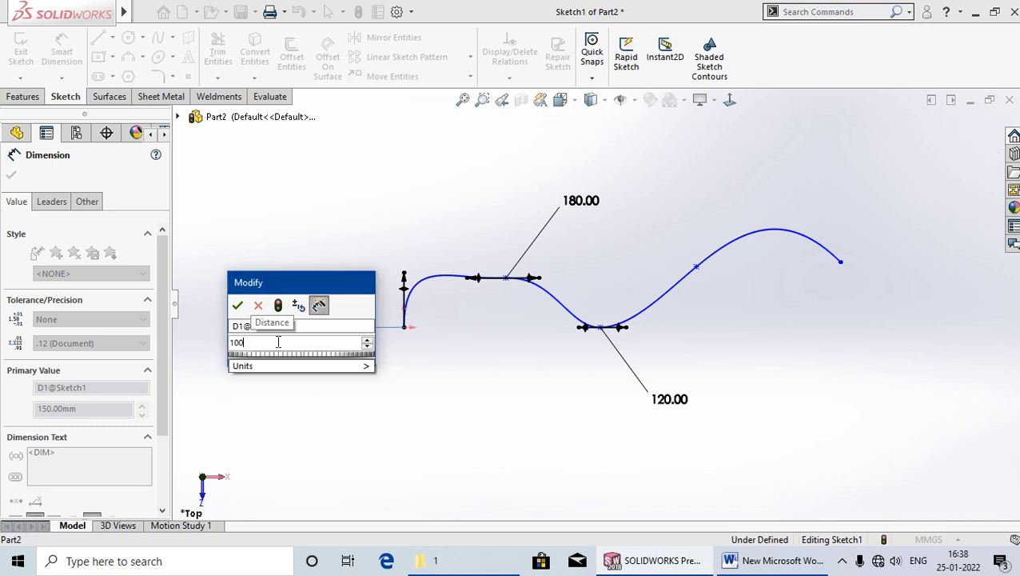
pyautogui.press('Return')
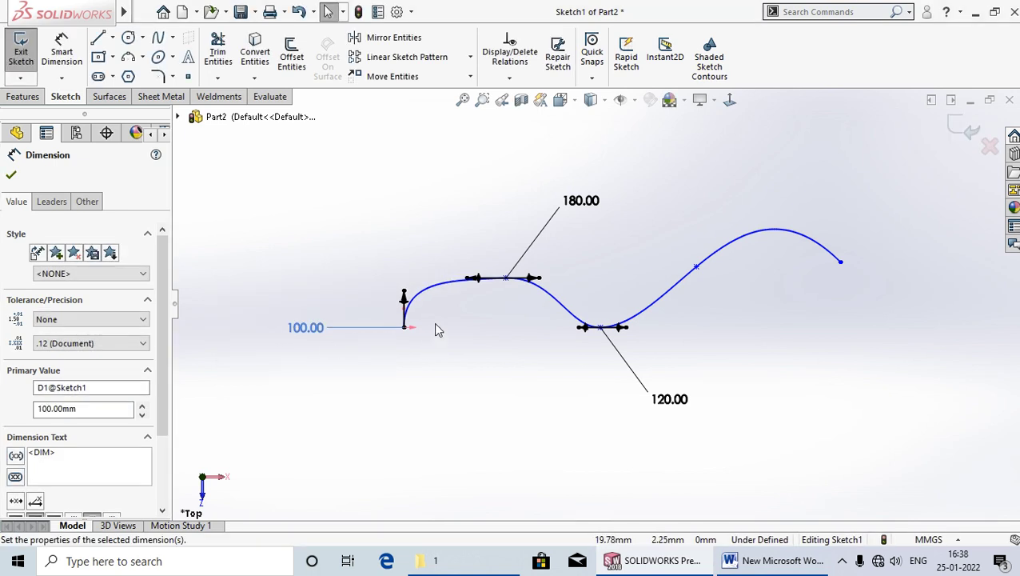
pyautogui.doubleClick(585, 202)
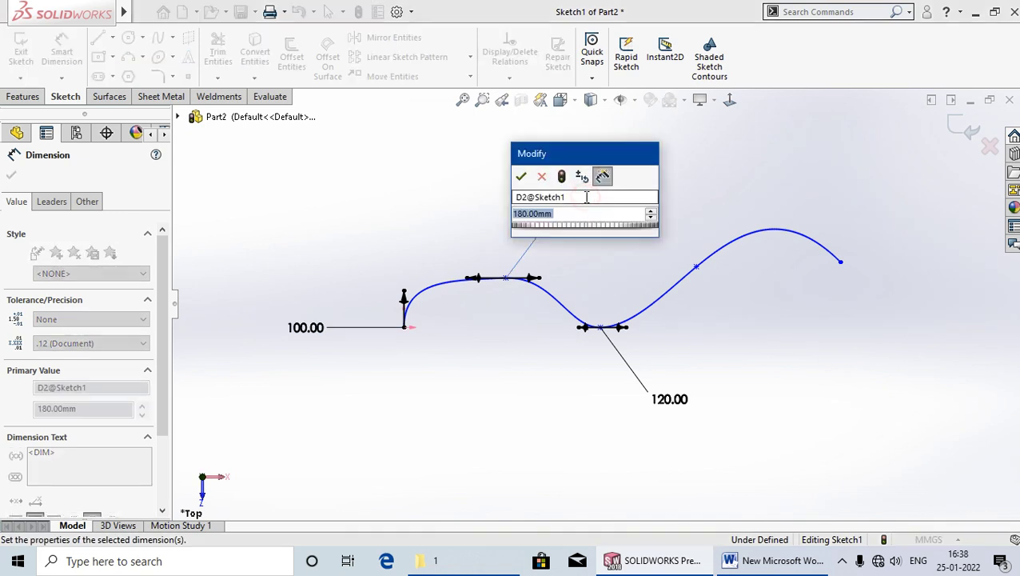
pyautogui.write('15')
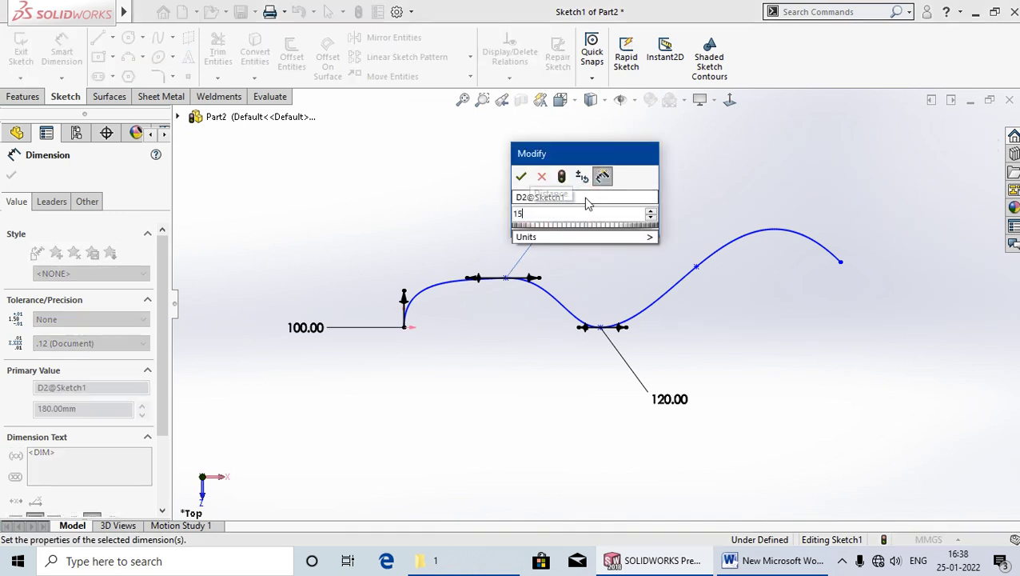
pyautogui.write('0')
pyautogui.press('Return')
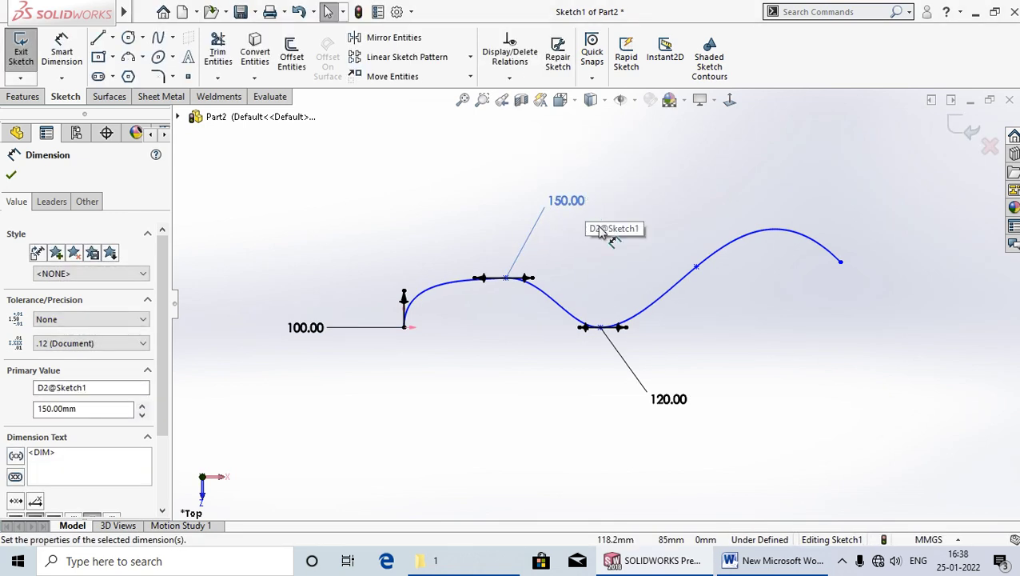
pyautogui.click(11, 174)
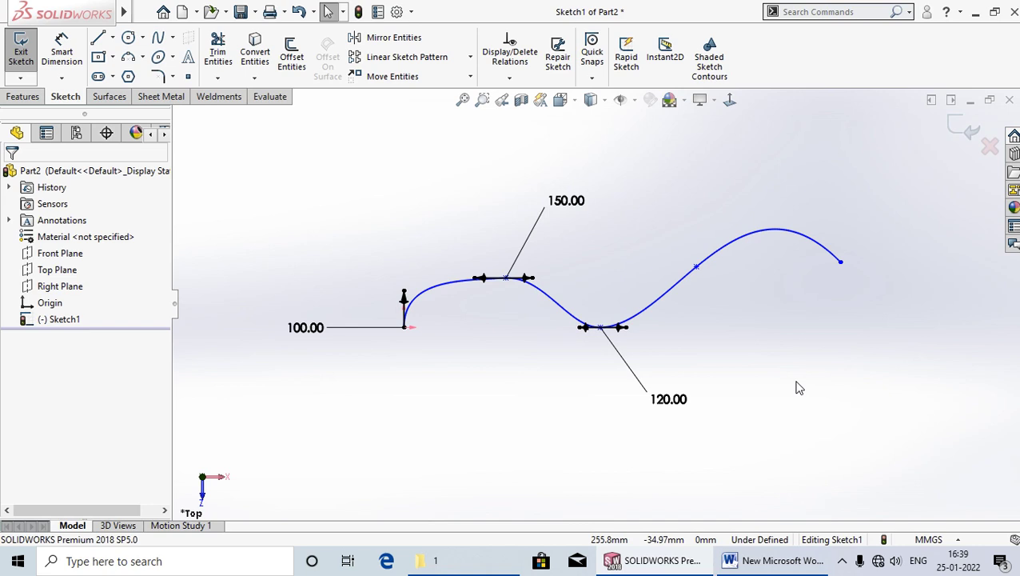
# Step: Box-select the spline with its three dimensions and delete them
pyautogui.moveTo(953, 465)
pyautogui.mouseDown()
pyautogui.moveTo(403, 277)
pyautogui.moveTo(283, 177)
pyautogui.mouseUp()
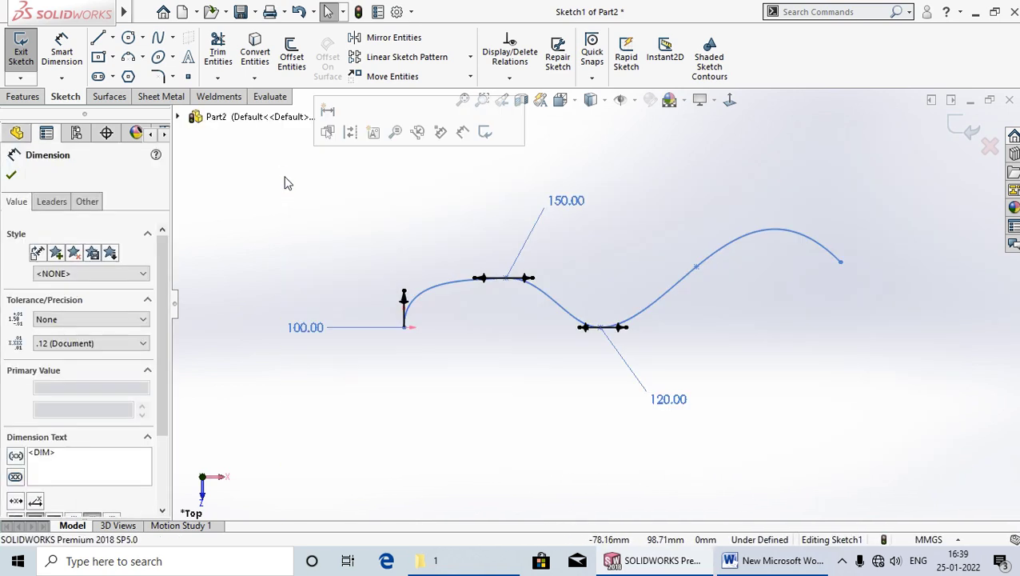
pyautogui.press('Delete')
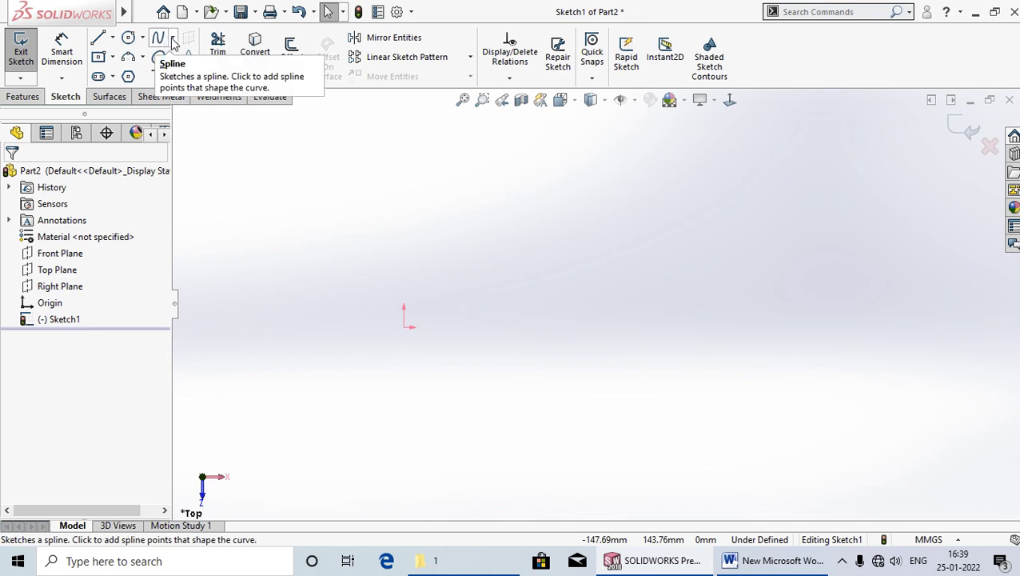
# Step: Draw a Style Spline from the origin through peak, valley and peak control points to a lower-right end
pyautogui.click(174, 42)
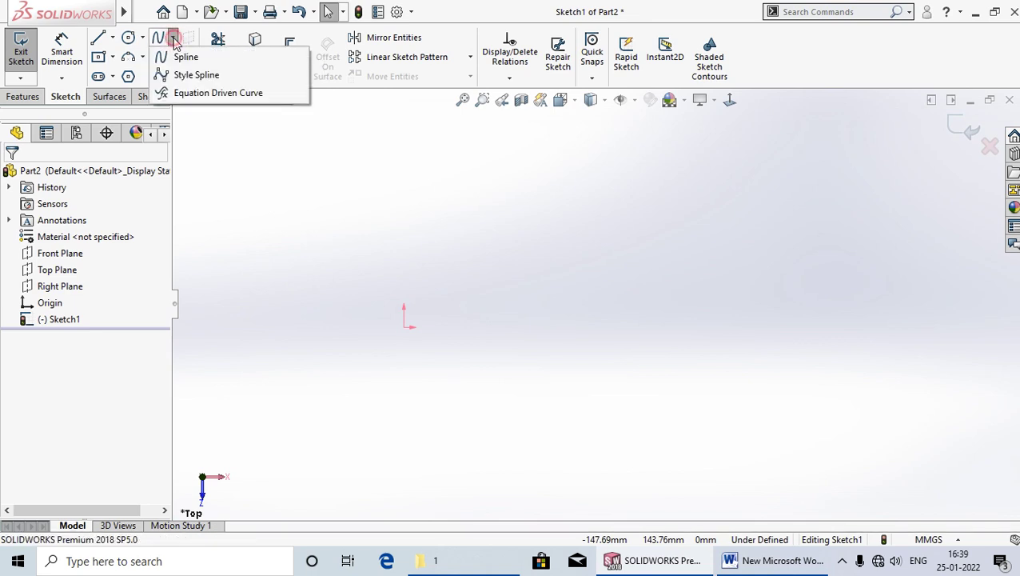
pyautogui.click(192, 76)
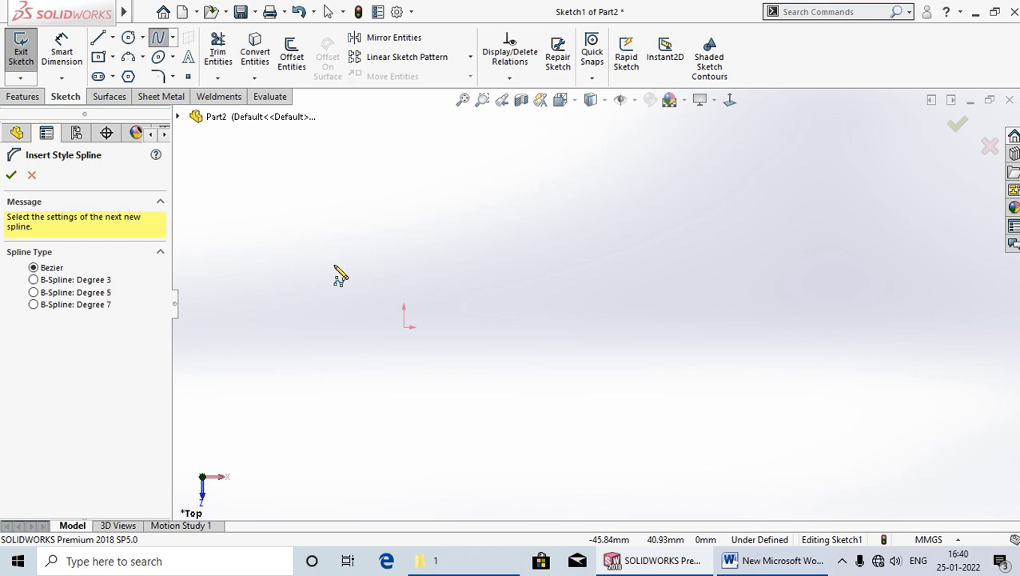
pyautogui.click(404, 327)
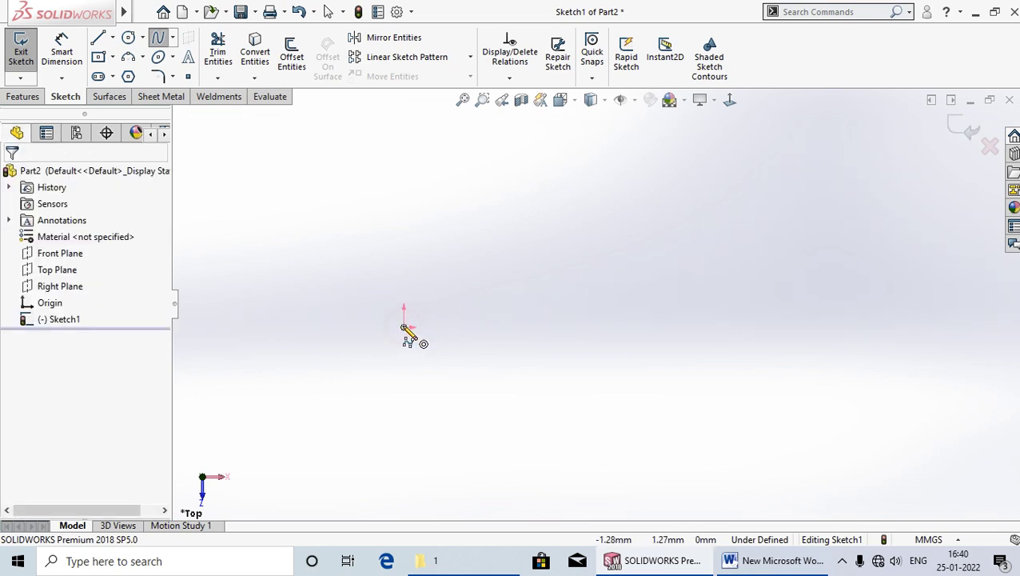
pyautogui.click(528, 247)
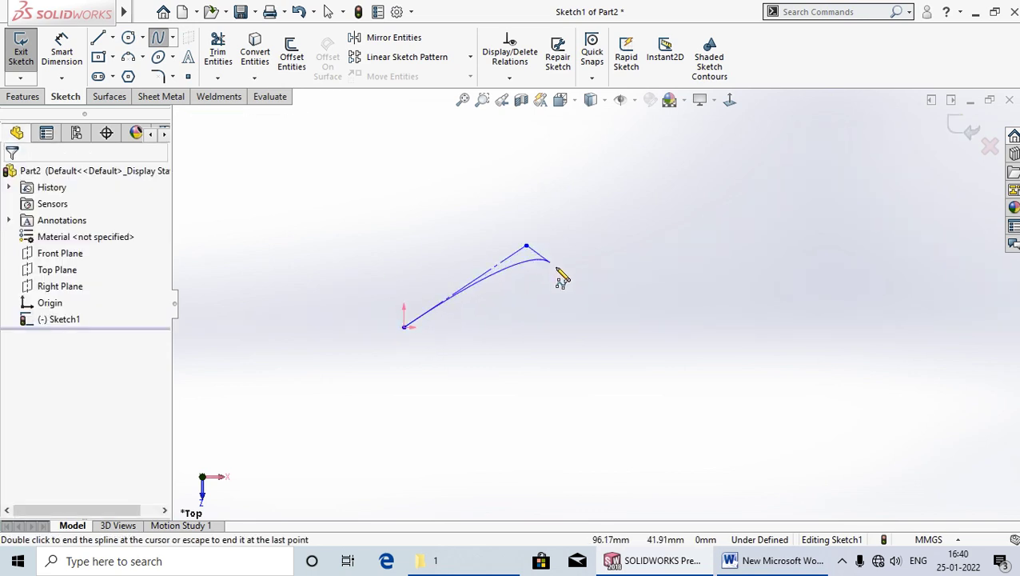
pyautogui.click(628, 370)
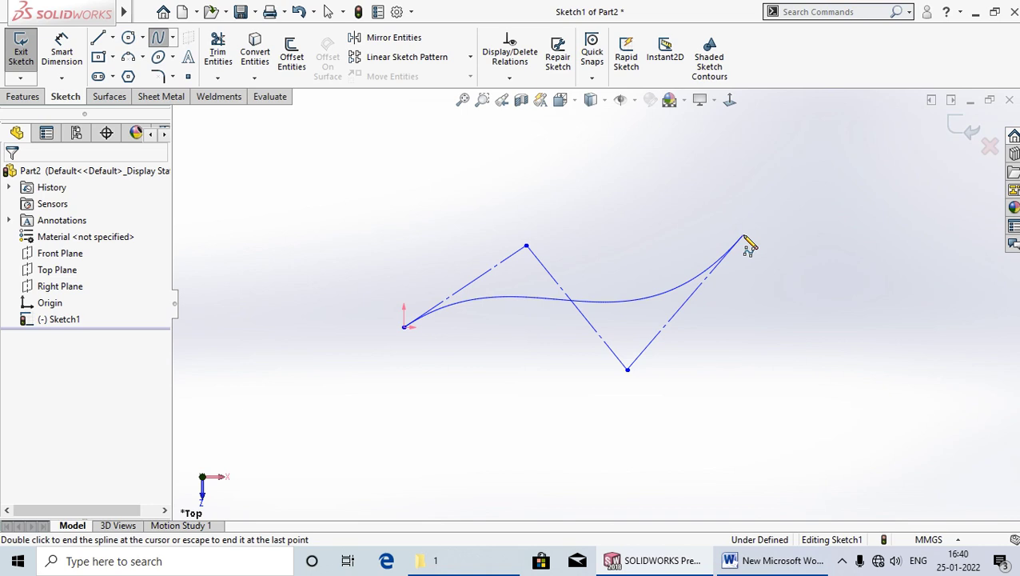
pyautogui.click(744, 237)
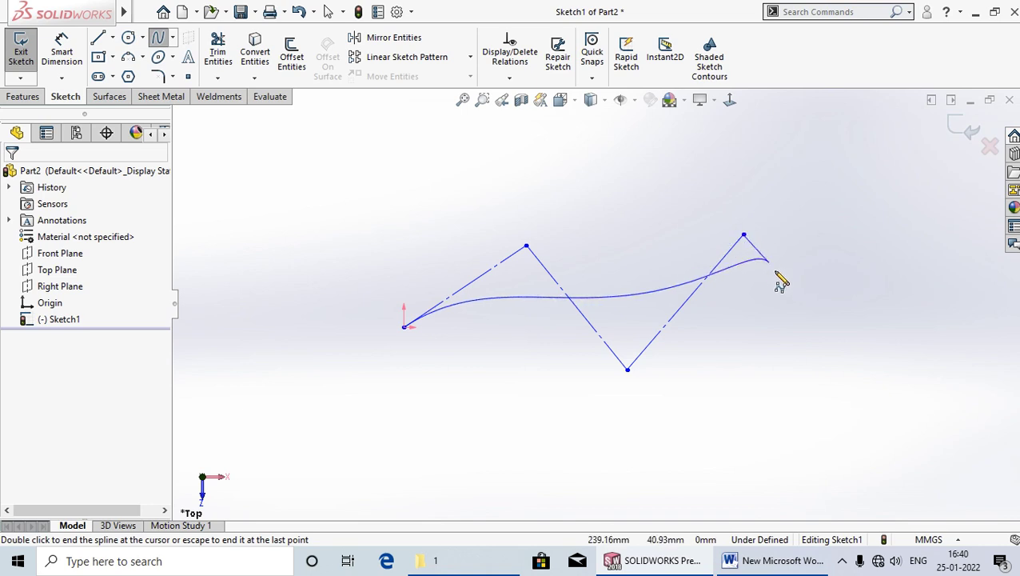
pyautogui.doubleClick(830, 368)
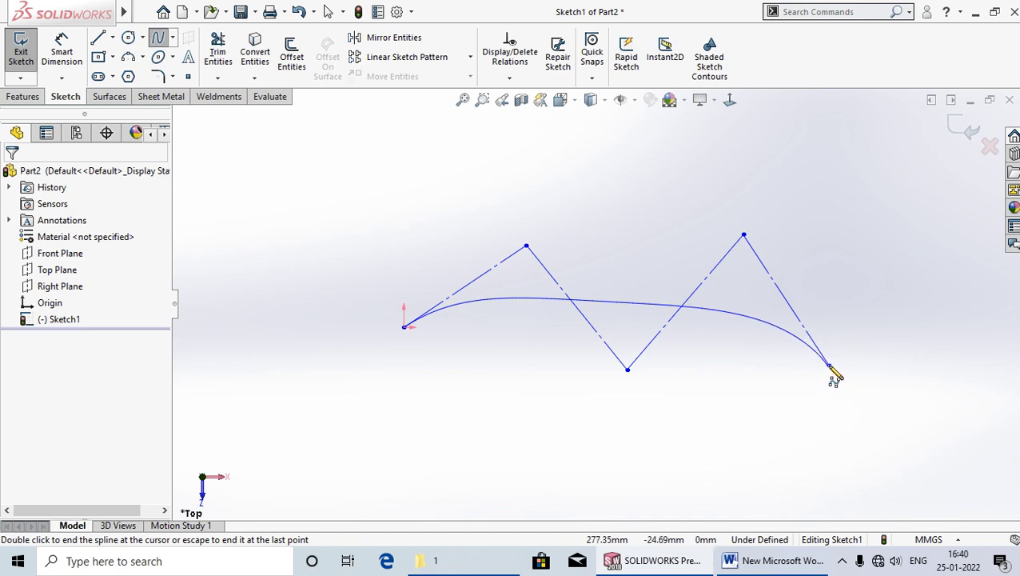
pyautogui.rightClick(834, 376)
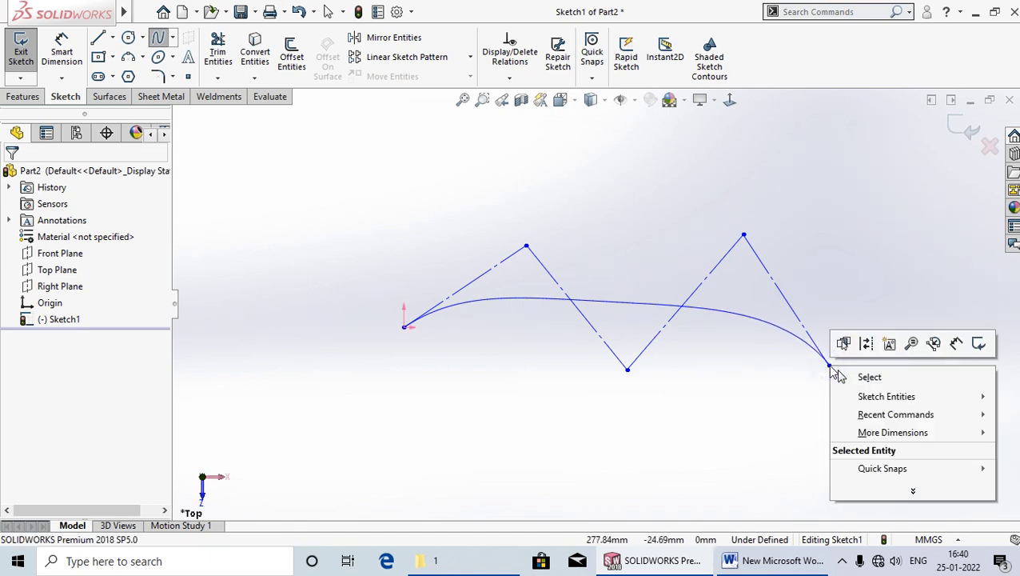
# Step: Stop drawing and read the coordinates of the right peak, valley vertex and end point
pyautogui.click(881, 380)
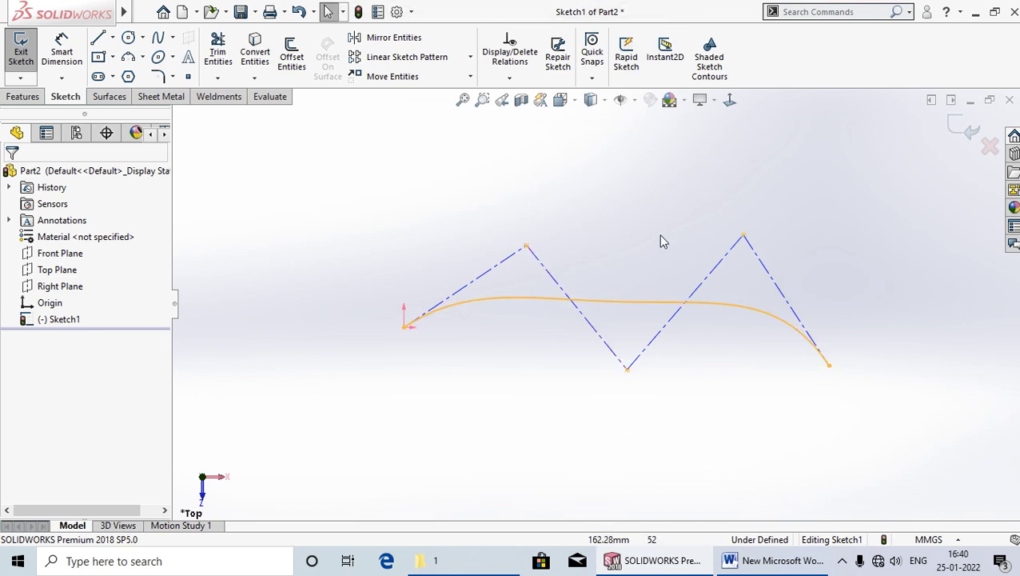
pyautogui.click(744, 238)
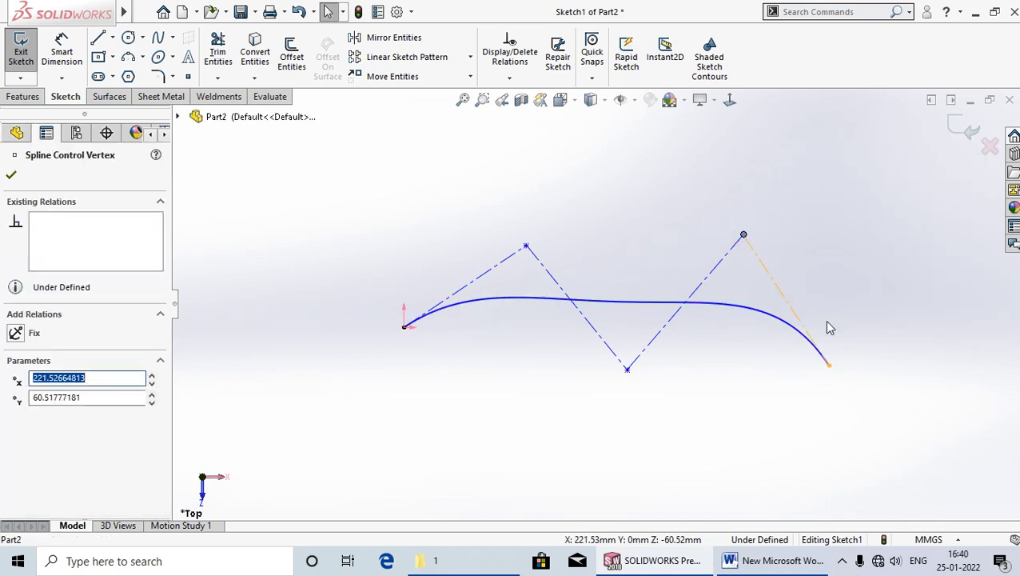
pyautogui.click(829, 365)
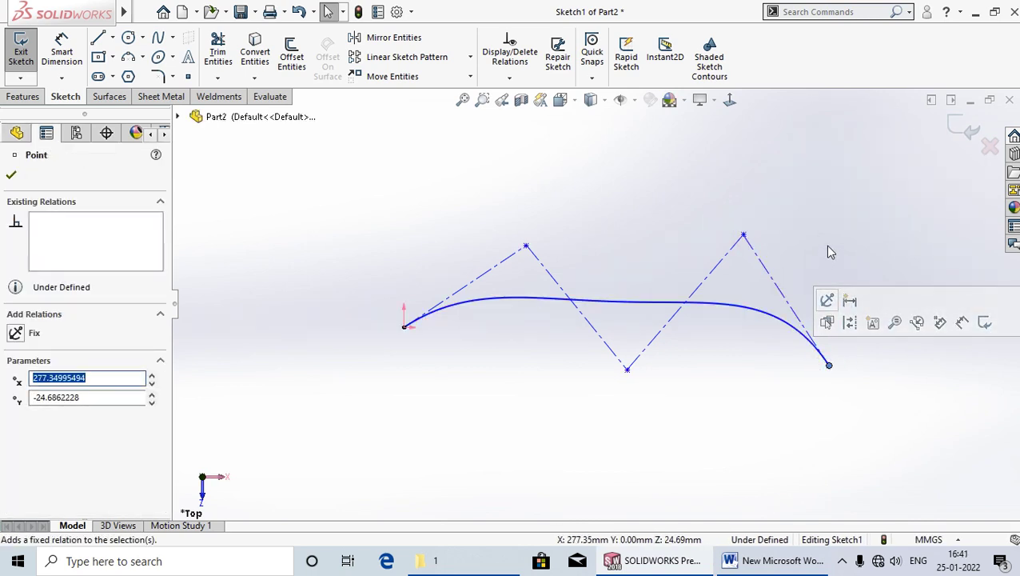
pyautogui.click(825, 249)
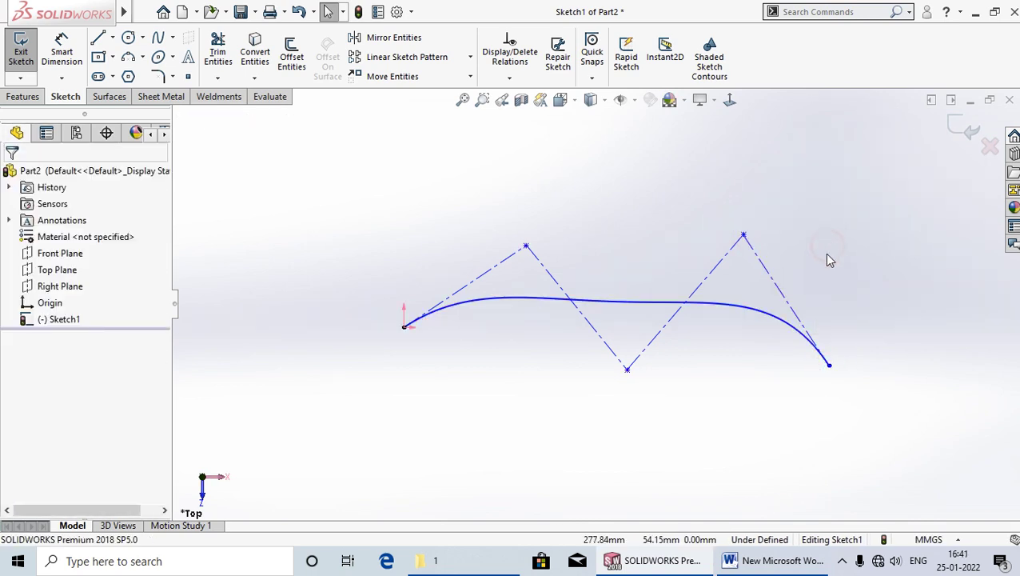
pyautogui.click(743, 236)
pyautogui.click(627, 371)
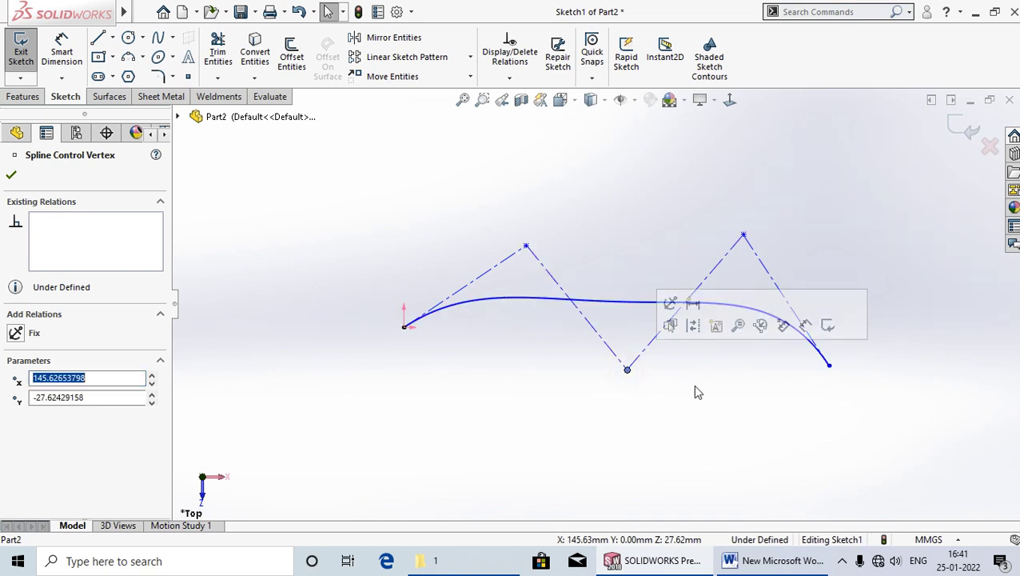
pyautogui.click(700, 399)
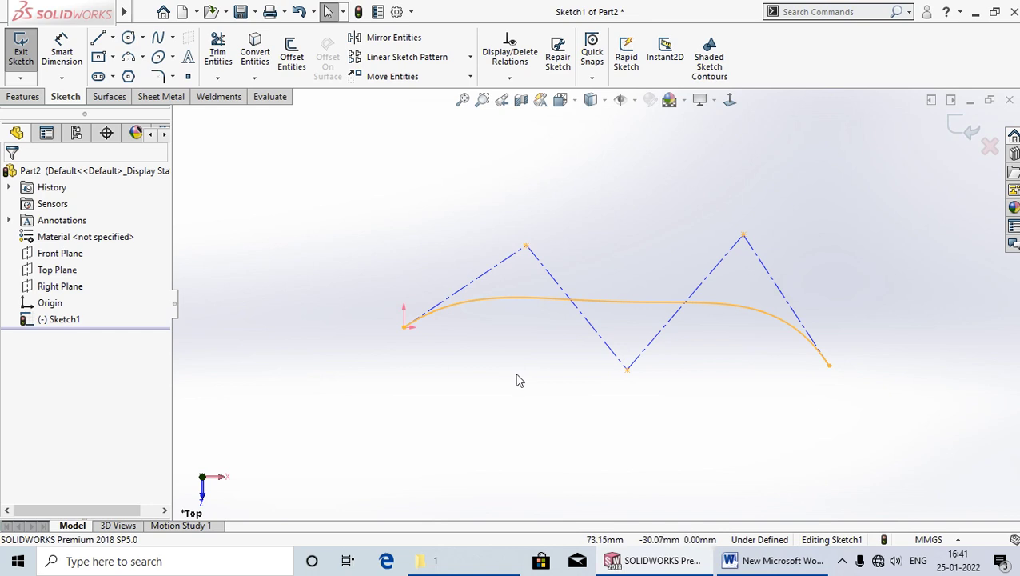
# Step: Dimension the right peak vertex 90 mm above the spline's end point
pyautogui.click(69, 53)
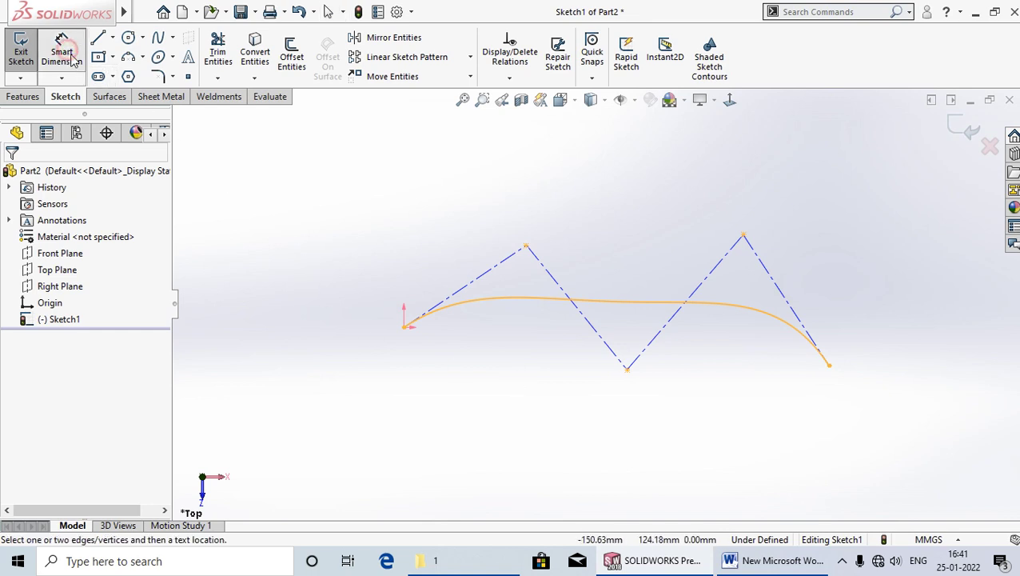
pyautogui.click(744, 235)
pyautogui.click(829, 366)
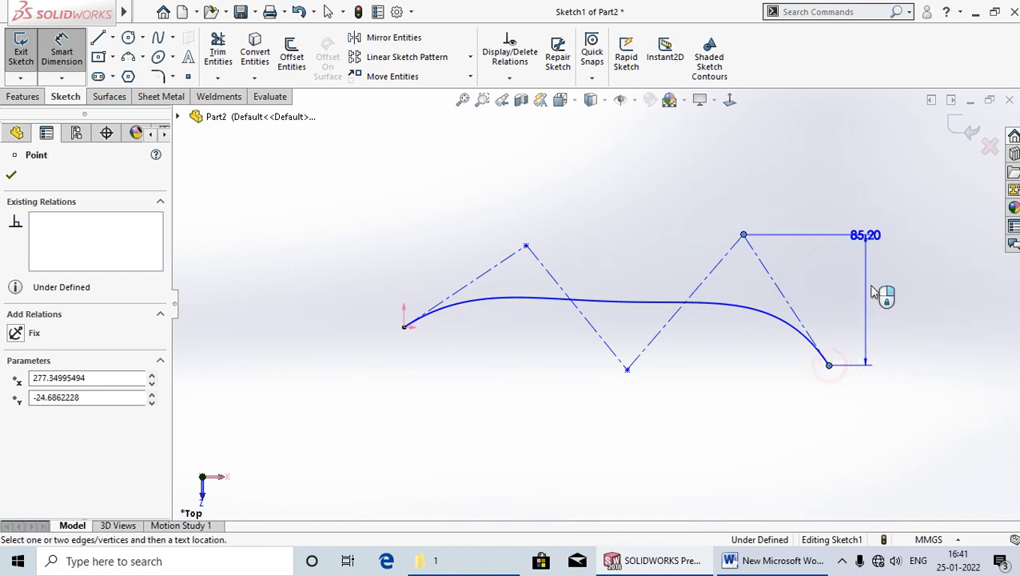
pyautogui.click(886, 302)
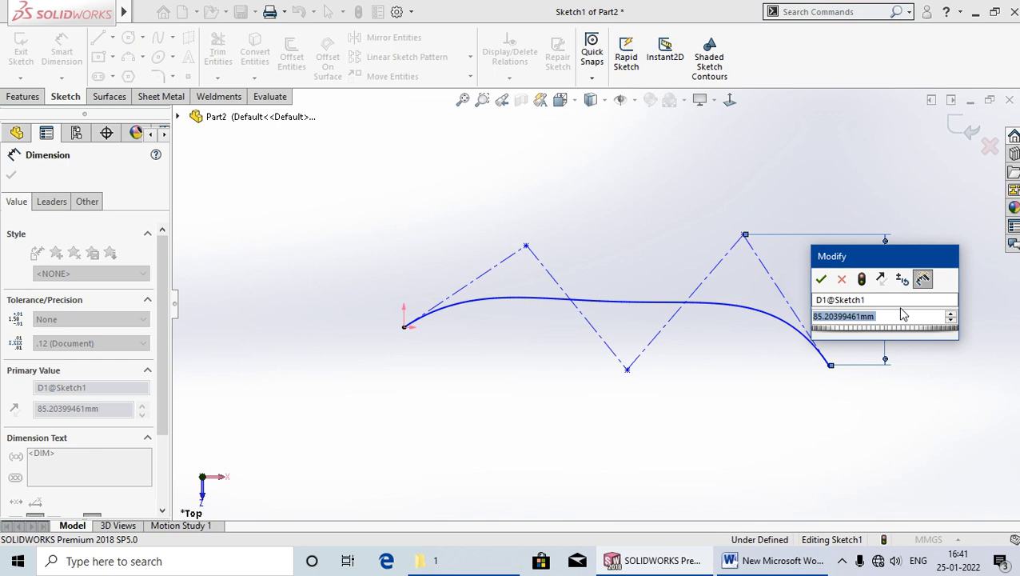
pyautogui.write('90')
pyautogui.press('Return')
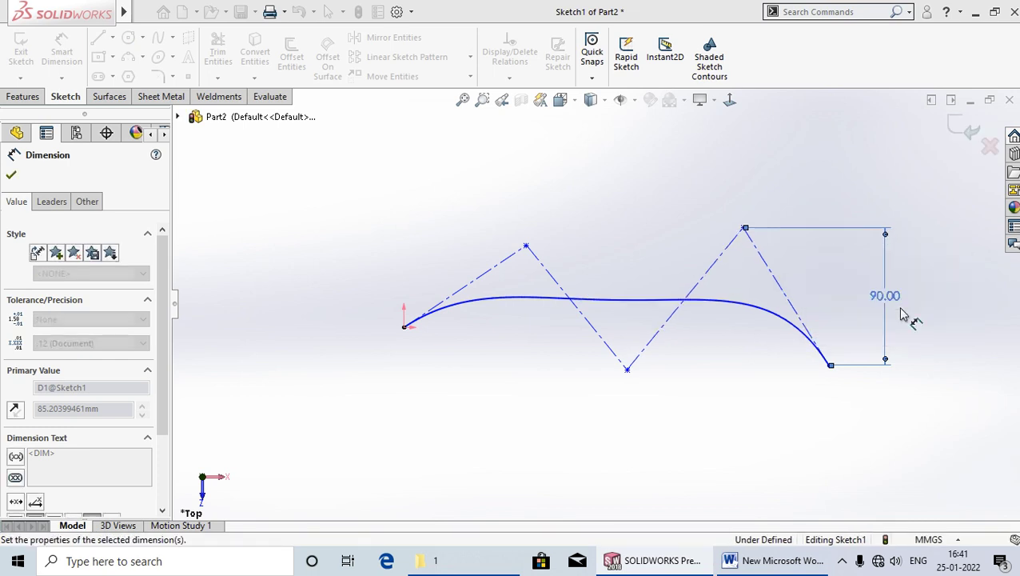
# Step: Dimension the right peak vertex 90 mm above the lower valley vertex
pyautogui.click(744, 228)
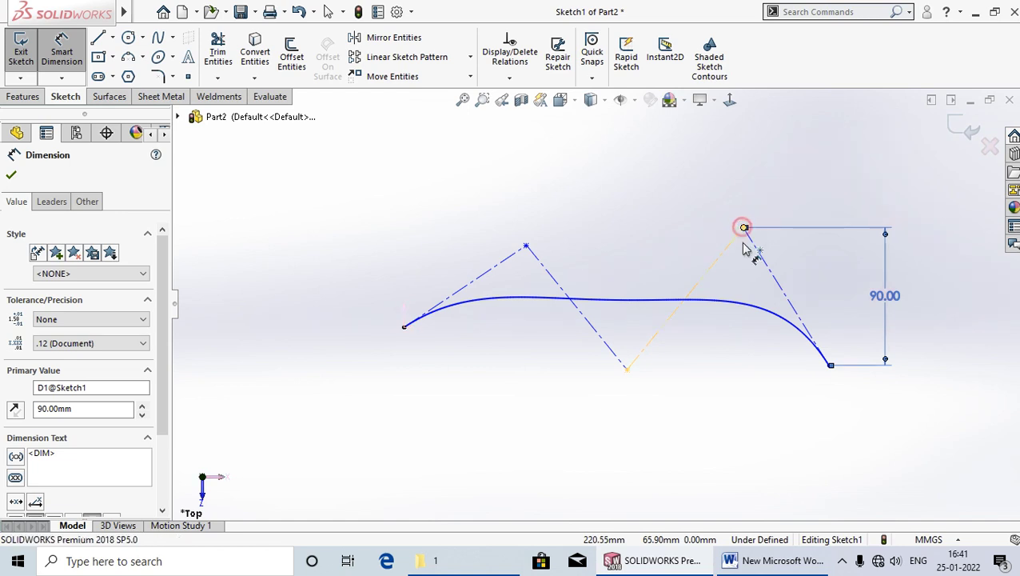
pyautogui.click(627, 369)
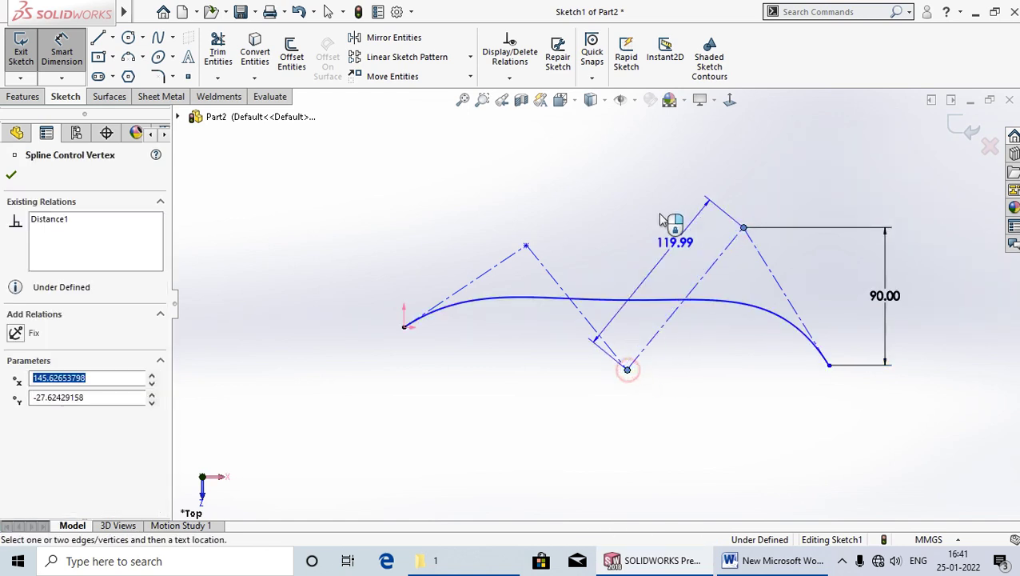
pyautogui.click(622, 272)
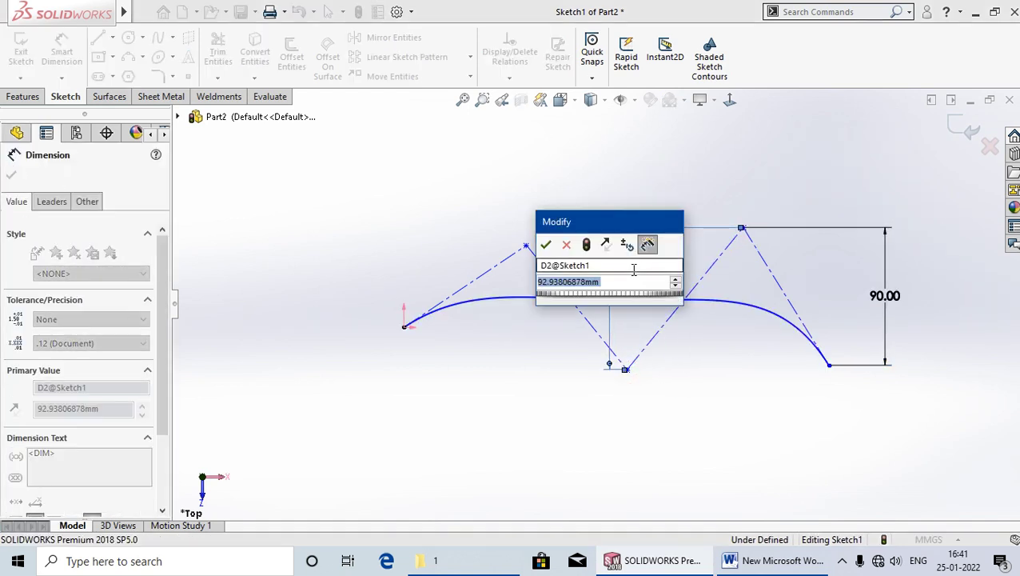
pyautogui.write('90')
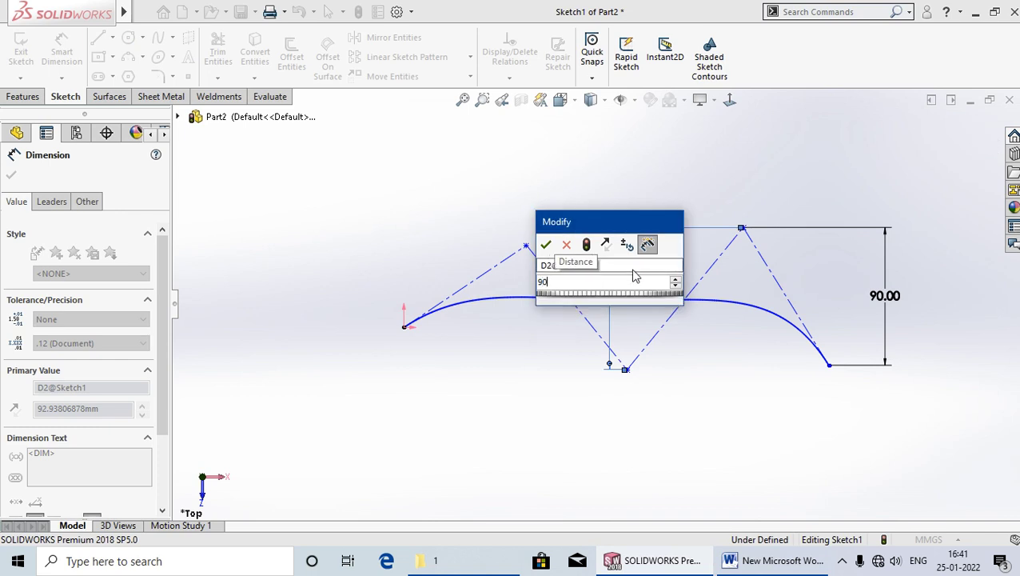
pyautogui.press('Return')
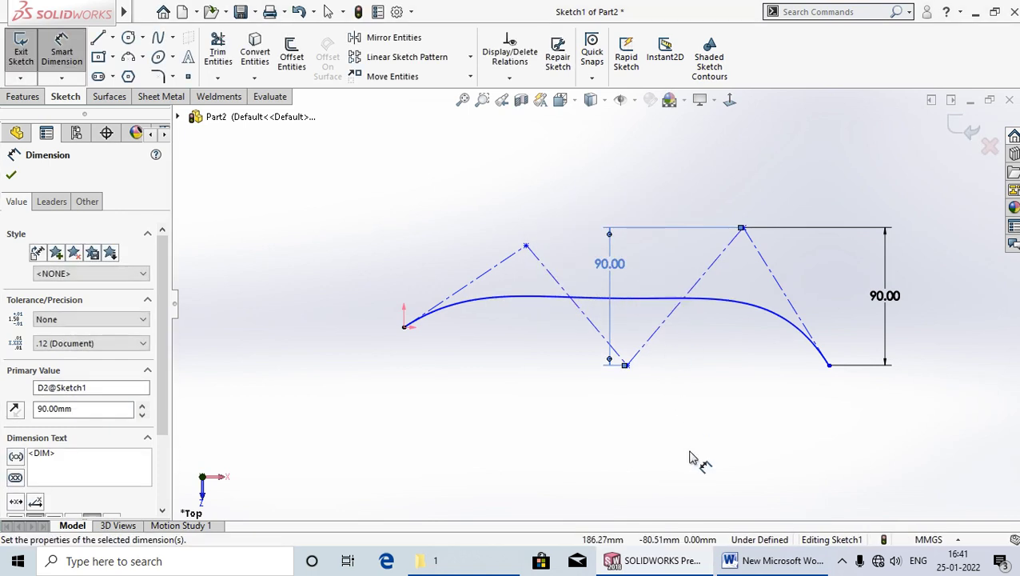
pyautogui.click(693, 457)
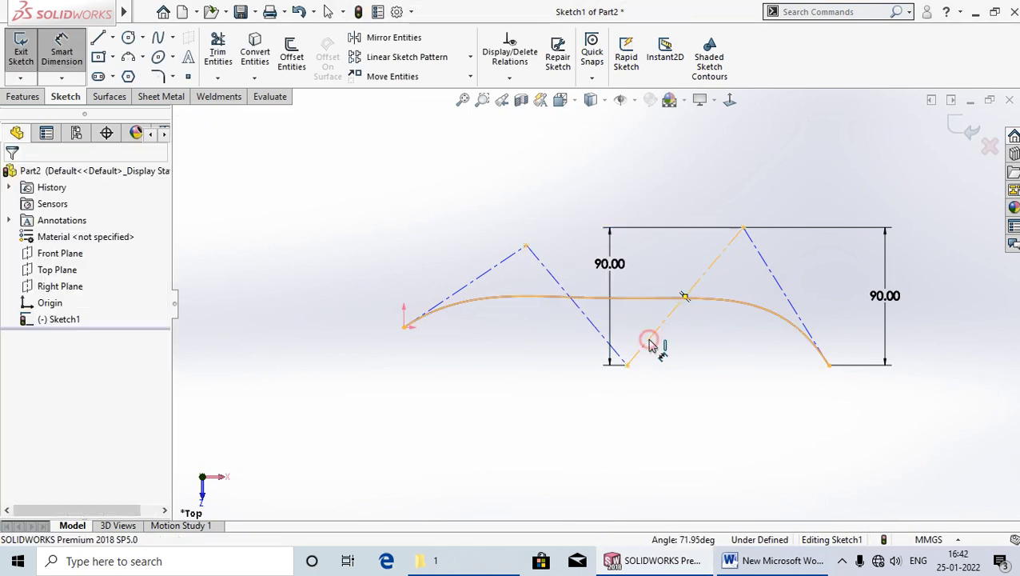
# Step: Dimension the angle between the two polygon legs at the right peak as 75°
pyautogui.click(720, 262)
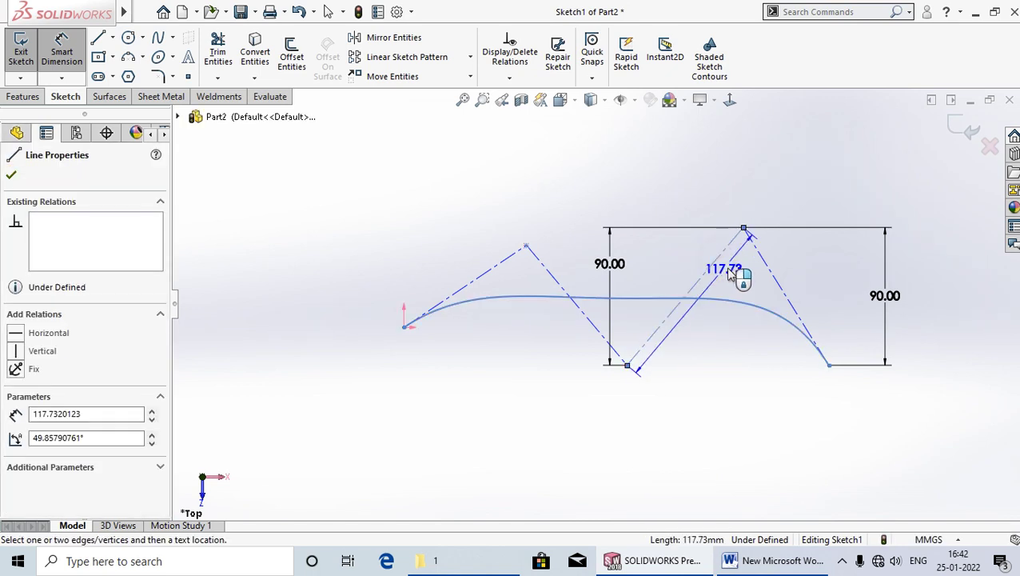
pyautogui.click(771, 270)
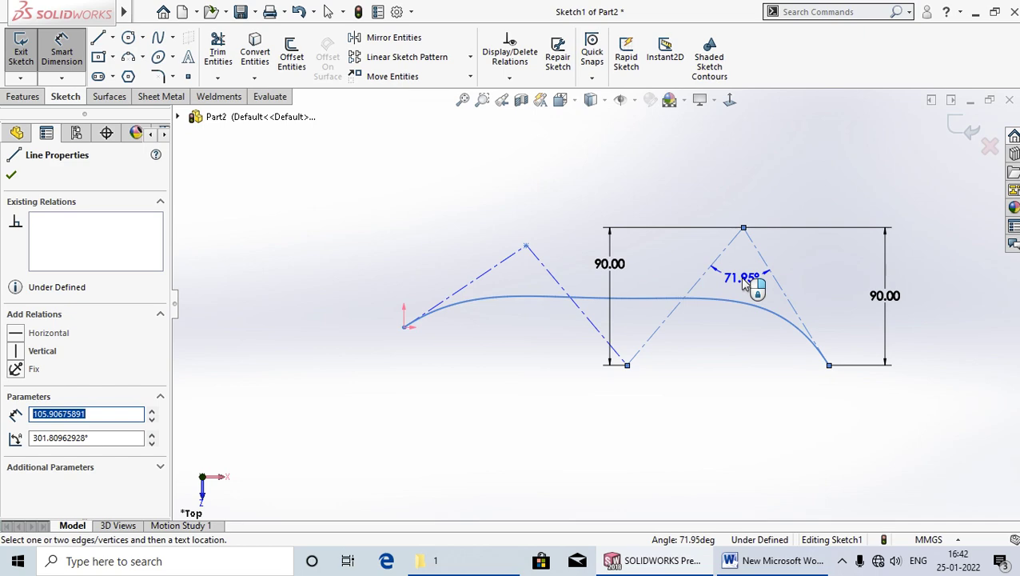
pyautogui.click(740, 276)
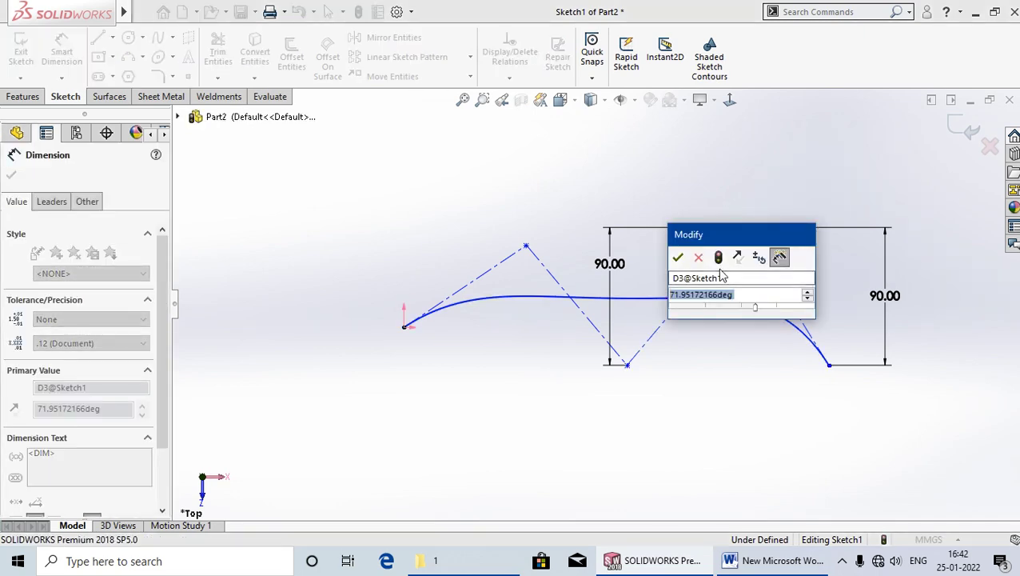
pyautogui.write('75')
pyautogui.press('Return')
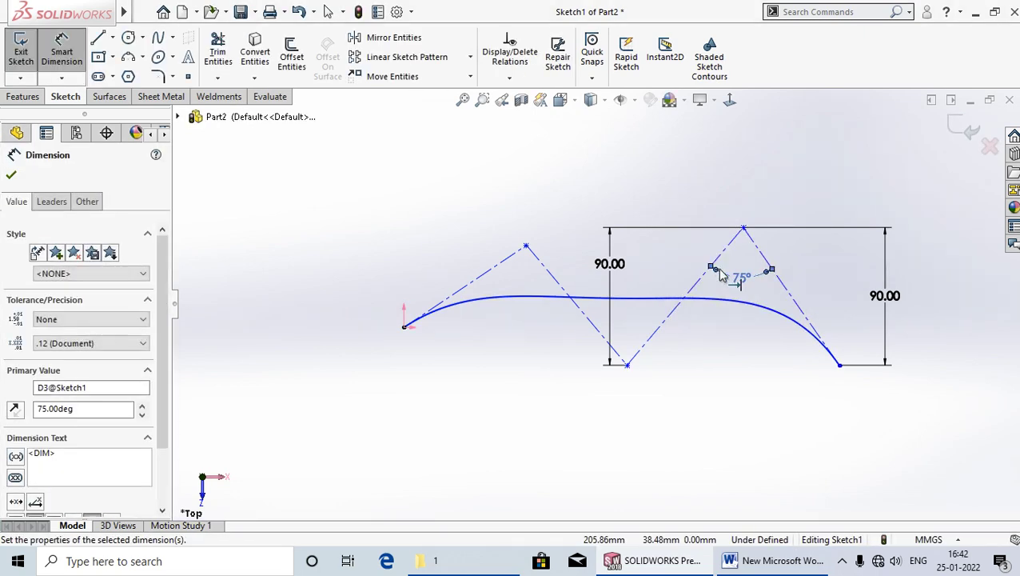
# Step: Add a 65 mm horizontal dimension from the left peak vertex to the valley vertex
pyautogui.click(666, 418)
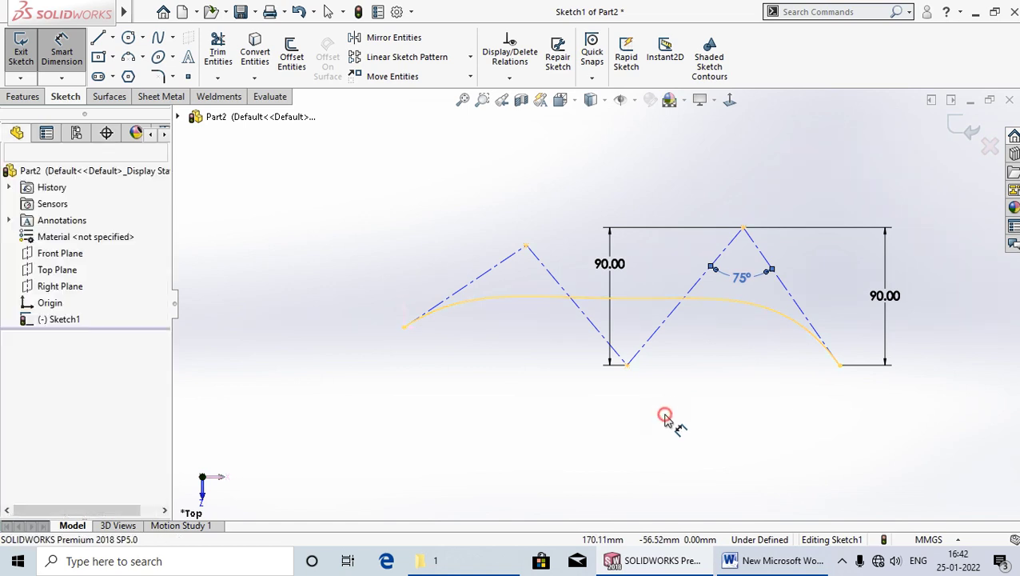
pyautogui.click(526, 245)
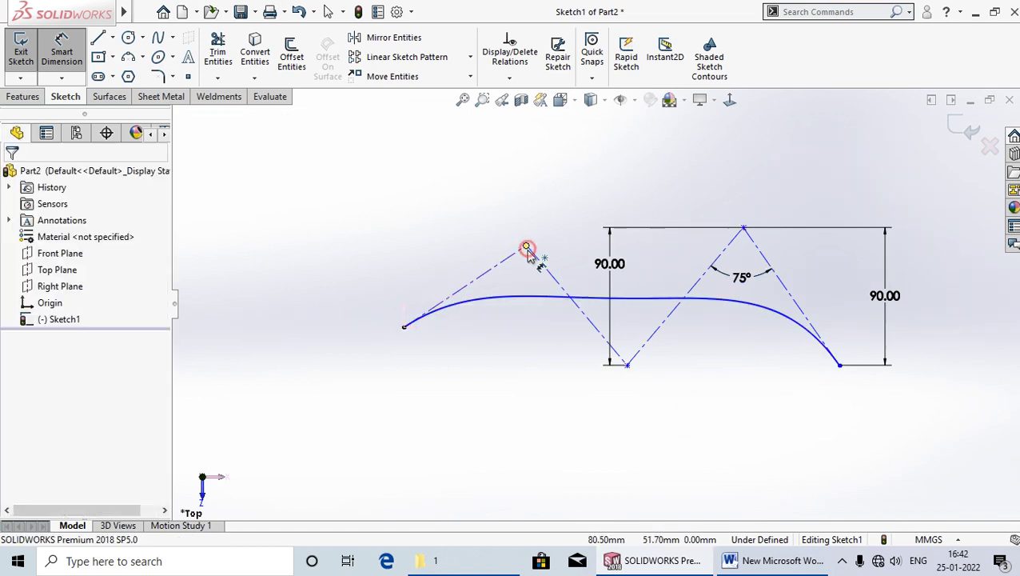
pyautogui.click(628, 367)
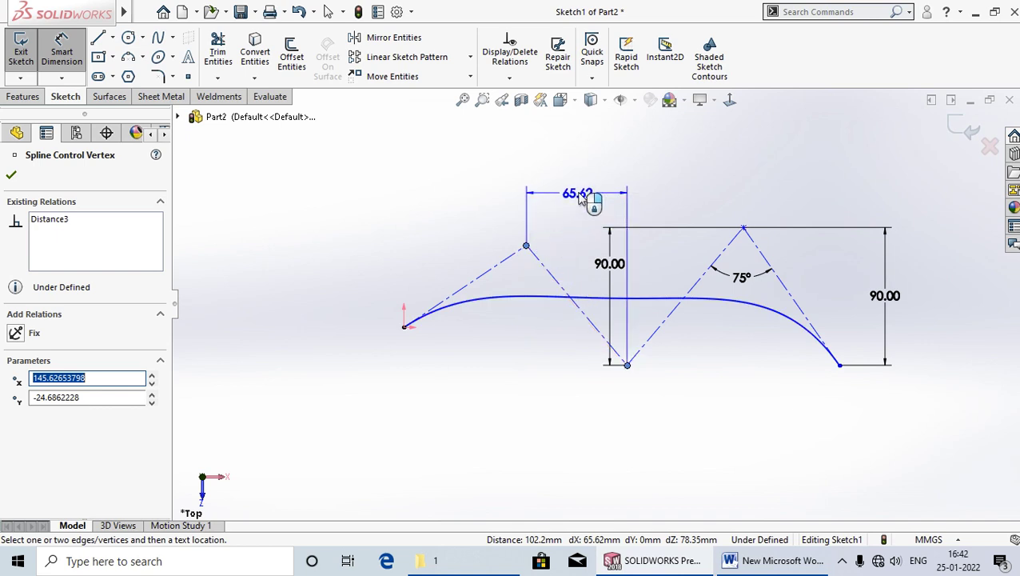
pyautogui.click(577, 185)
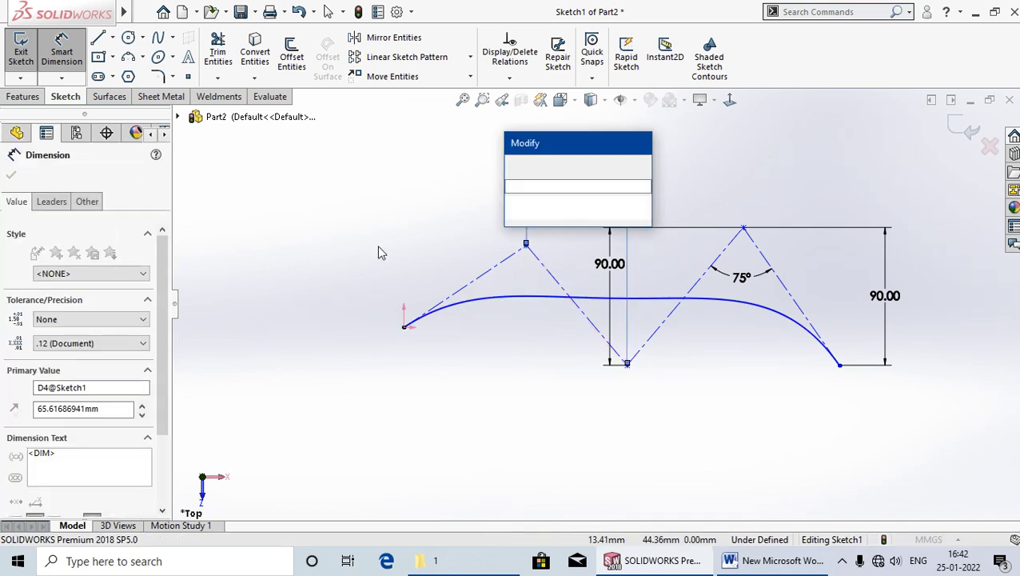
pyautogui.write('65')
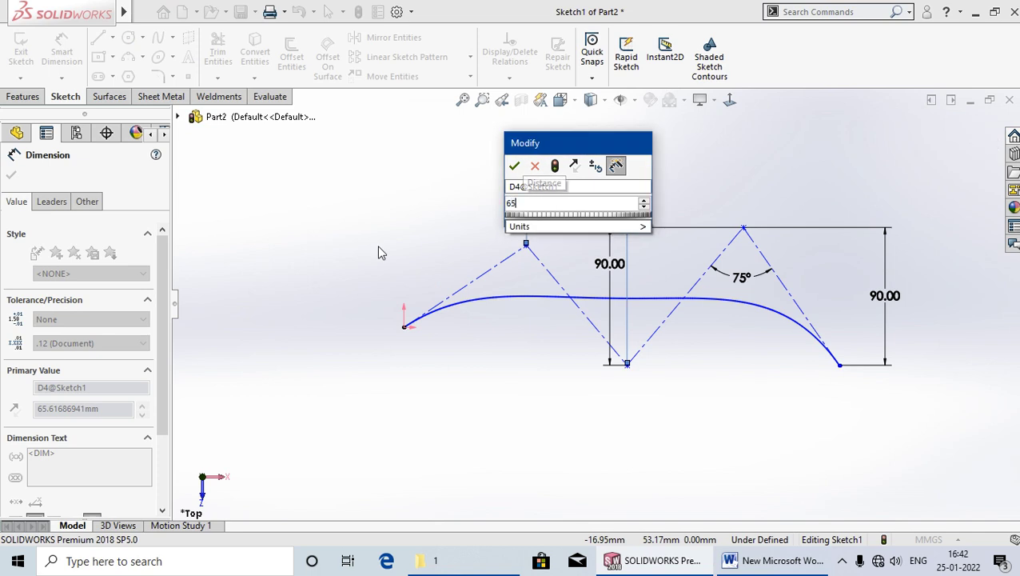
pyautogui.press('Return')
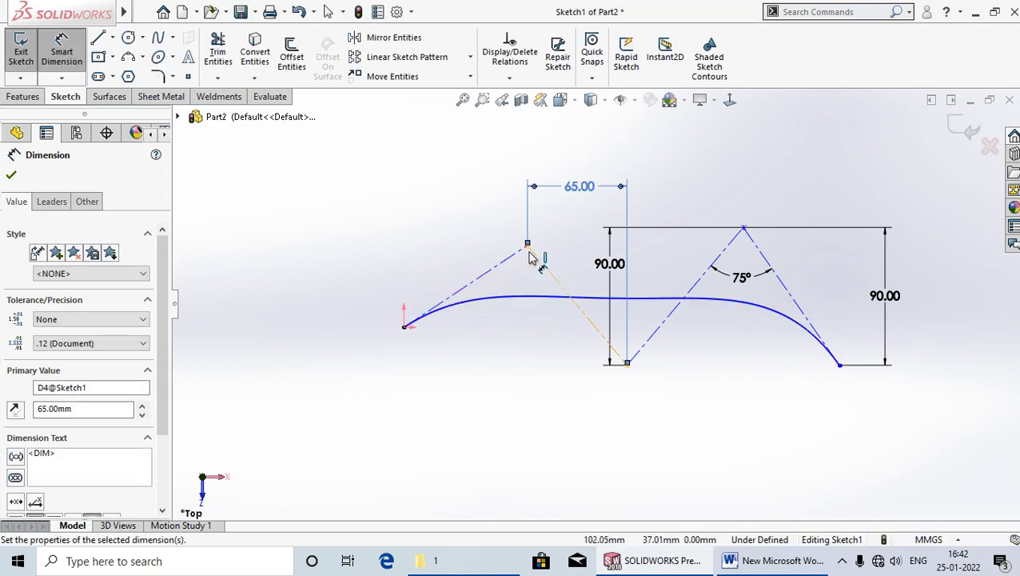
# Step: Add a 90 mm vertical dimension from the spline's start point to the left peak
pyautogui.click(528, 246)
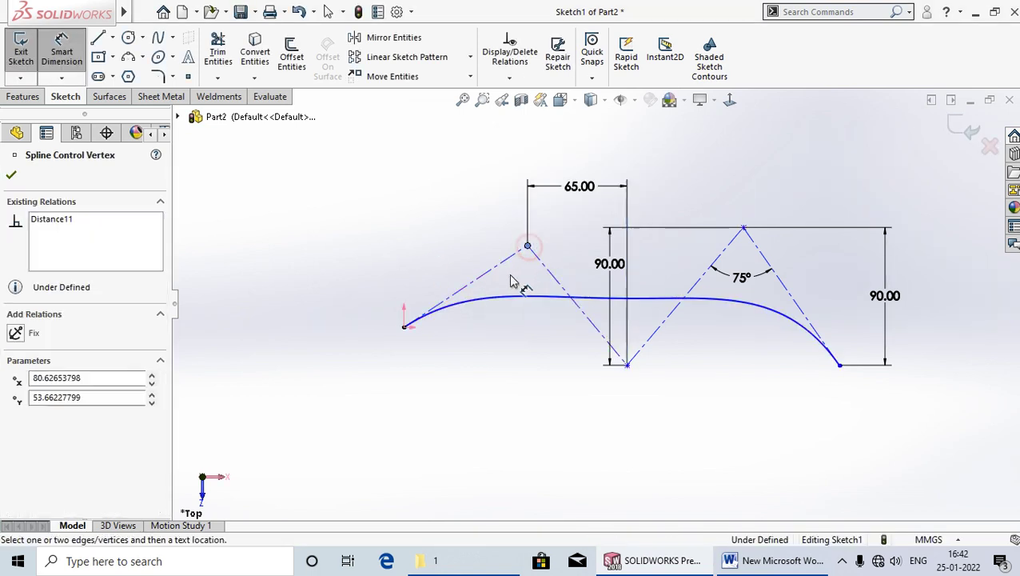
pyautogui.click(404, 327)
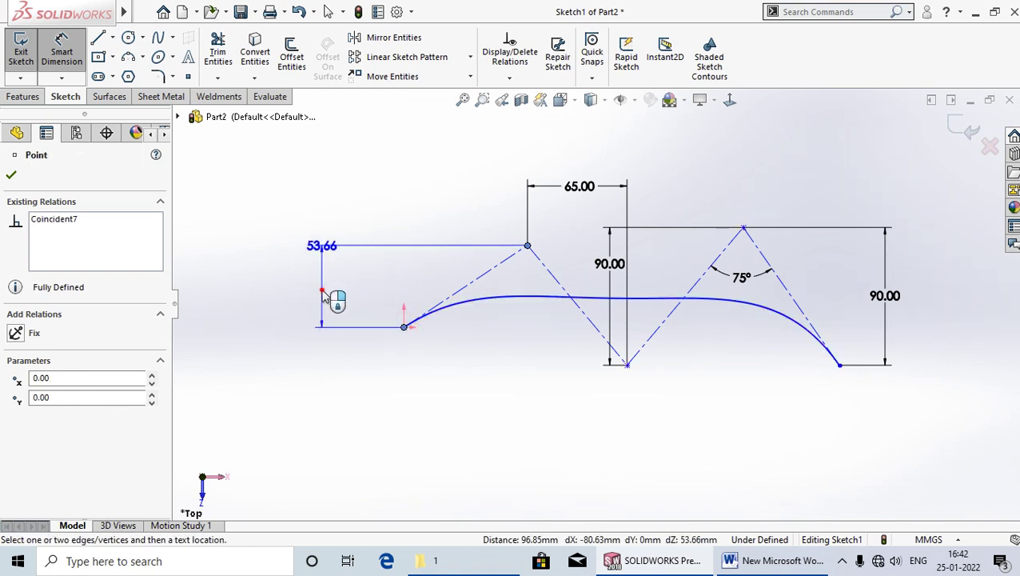
pyautogui.click(320, 291)
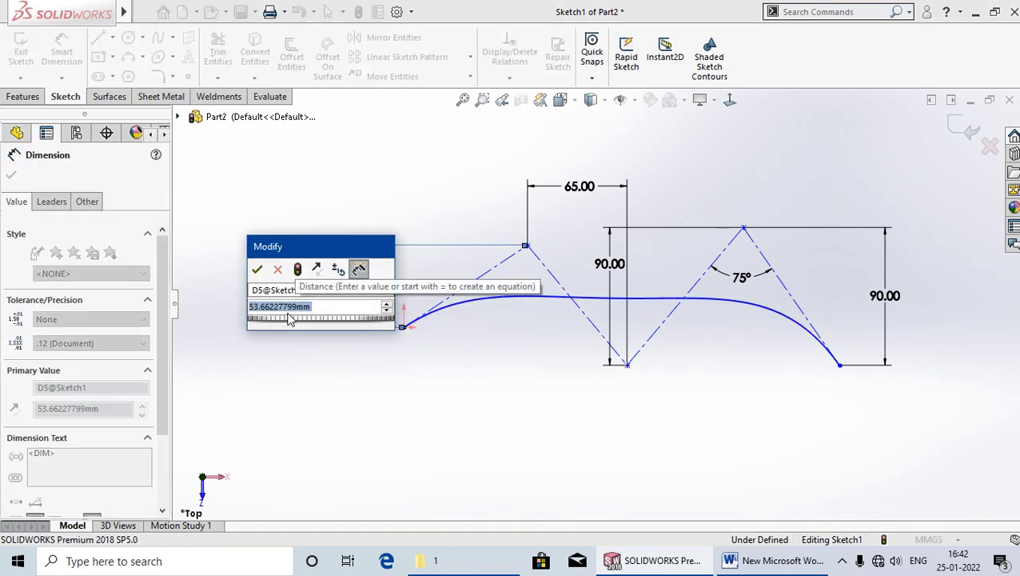
pyautogui.write('90')
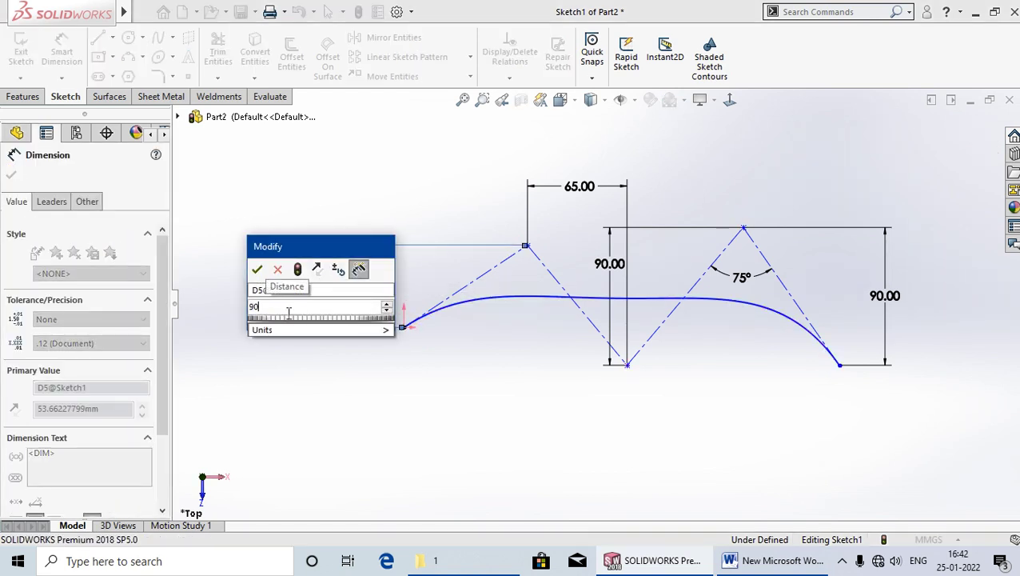
pyautogui.press('Return')
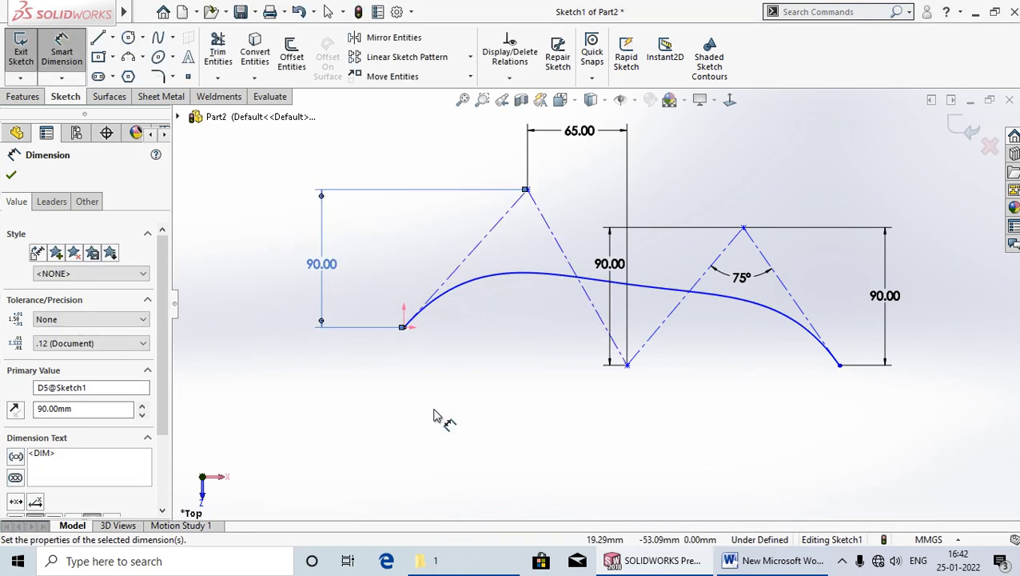
# Step: Dimension the angle between the two legs at the left peak as 75°
pyautogui.click(497, 223)
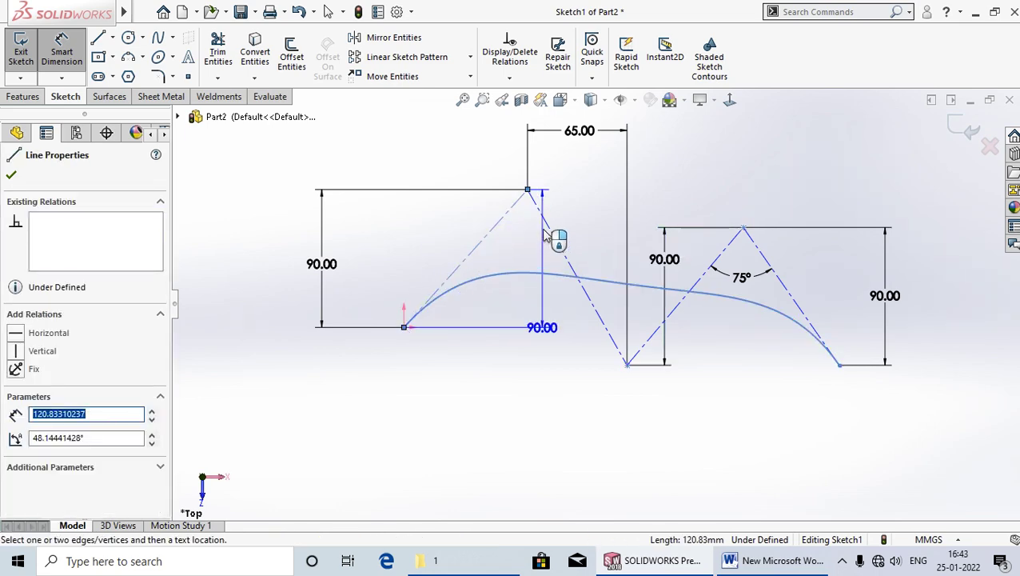
pyautogui.click(556, 241)
pyautogui.click(536, 262)
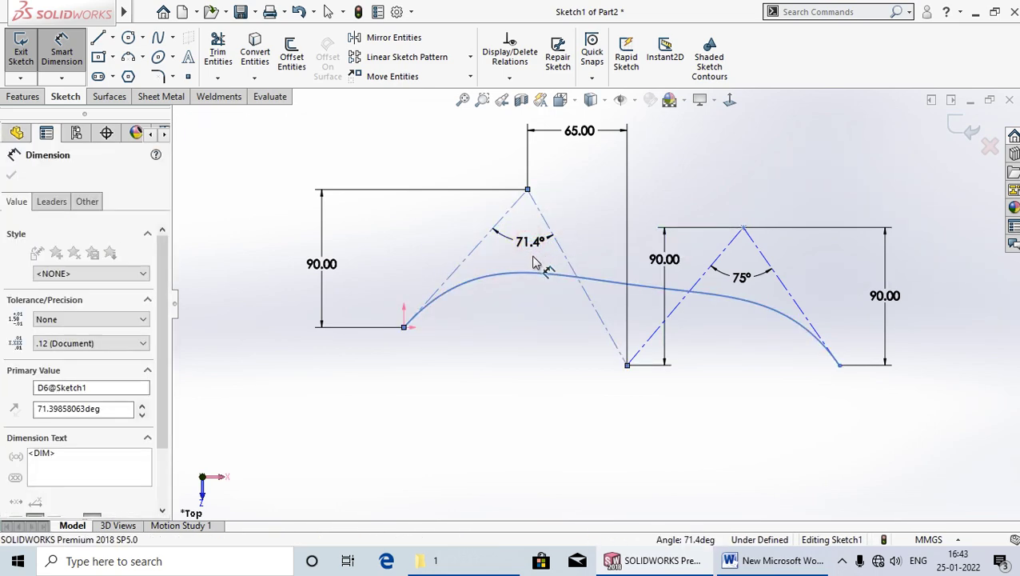
pyautogui.write('75')
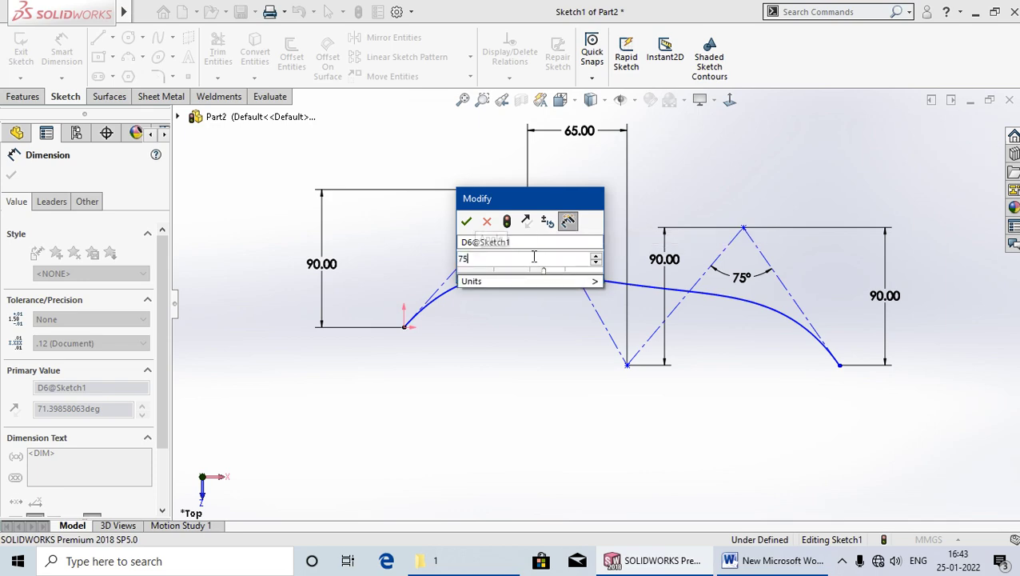
pyautogui.press('Return')
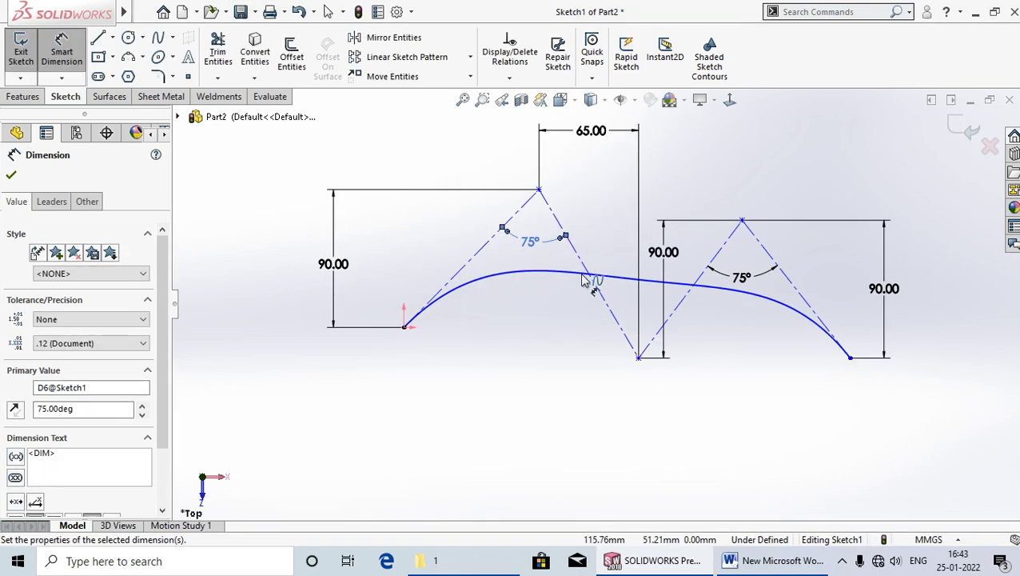
pyautogui.click(503, 403)
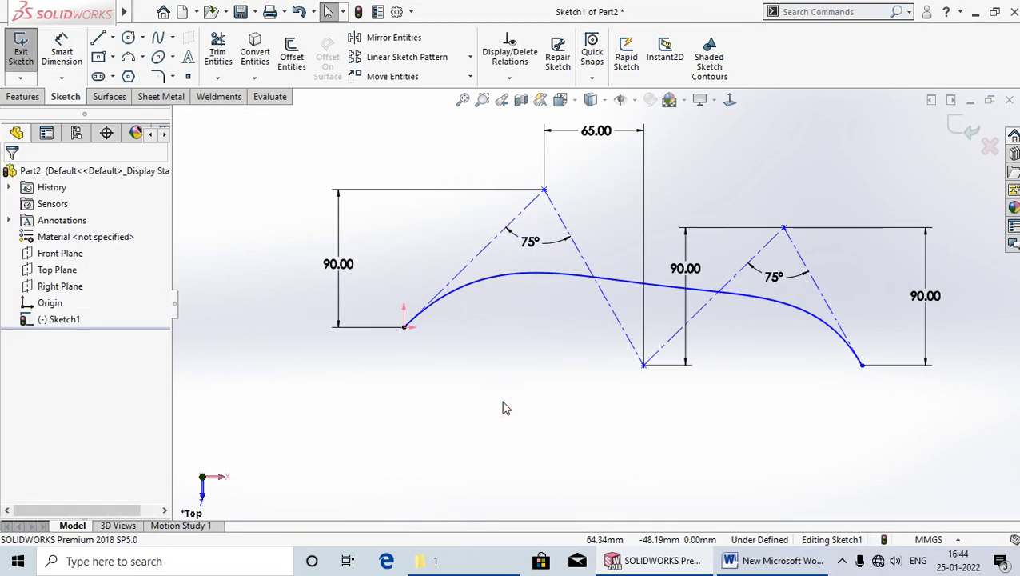
# Step: Add a third 75° angle between the two polygon legs meeting at the valley vertex
pyautogui.click(560, 275)
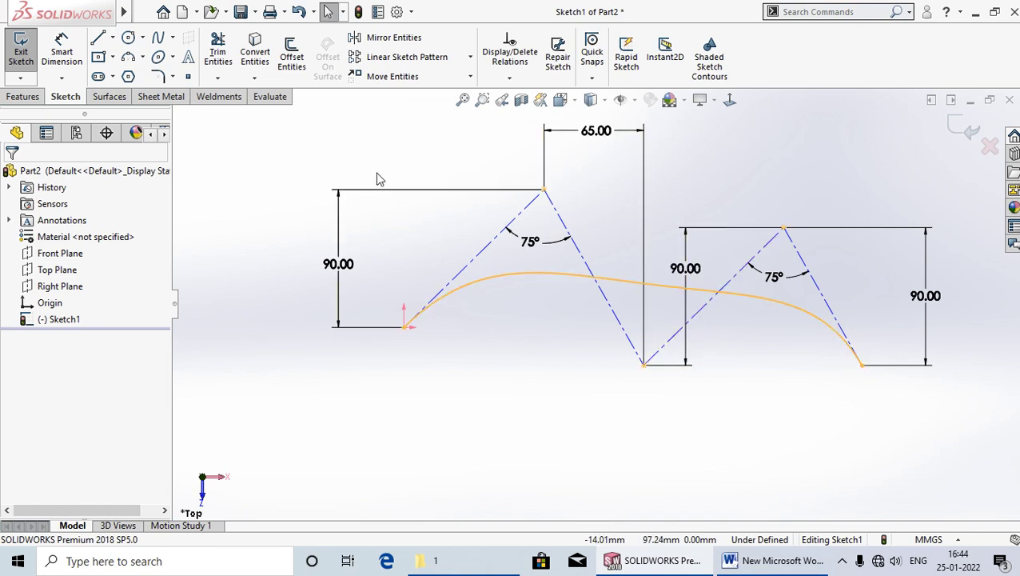
pyautogui.click(62, 52)
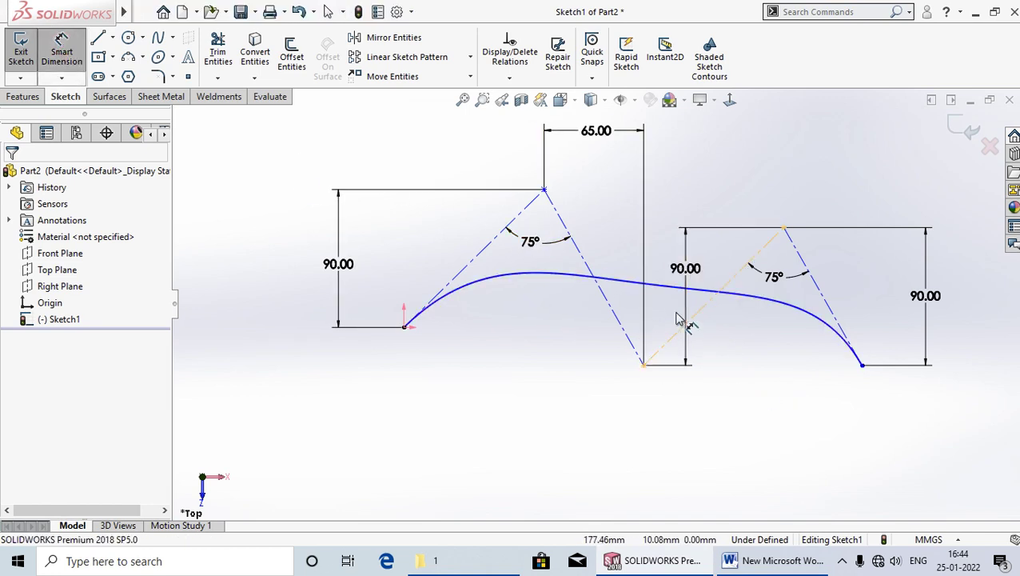
pyautogui.scroll(-3, 677, 319)
pyautogui.click(584, 365)
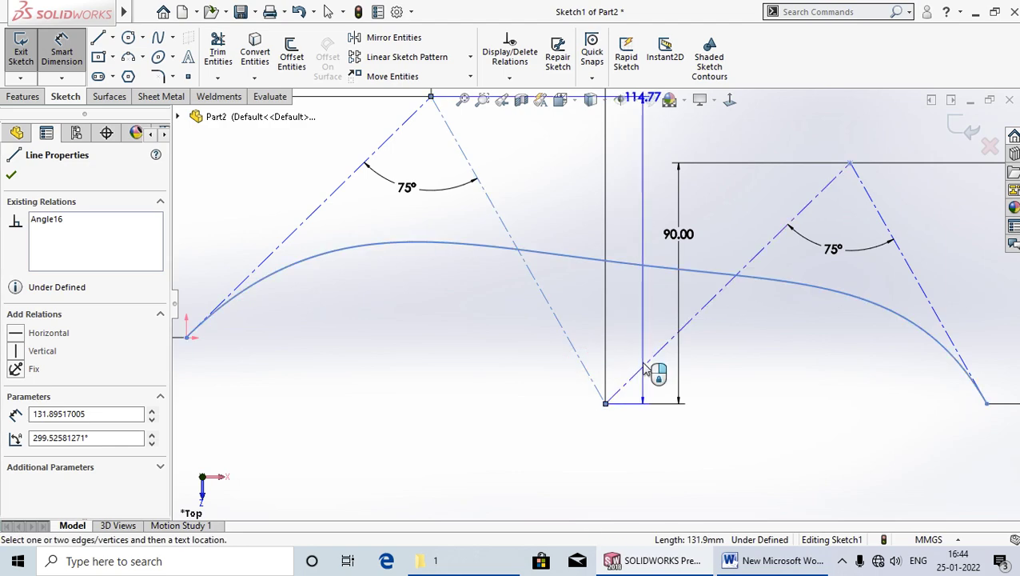
pyautogui.click(645, 365)
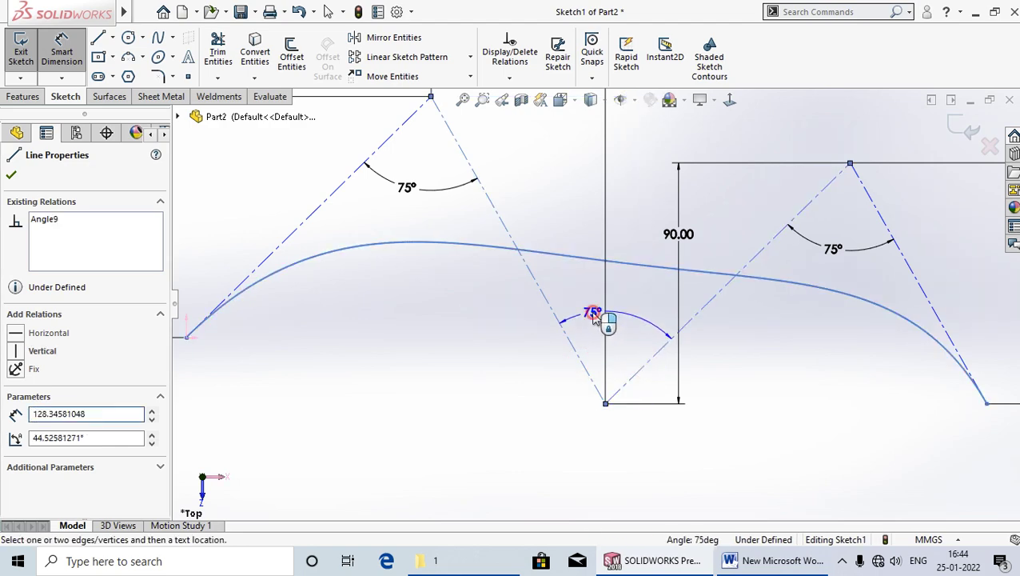
pyautogui.click(593, 314)
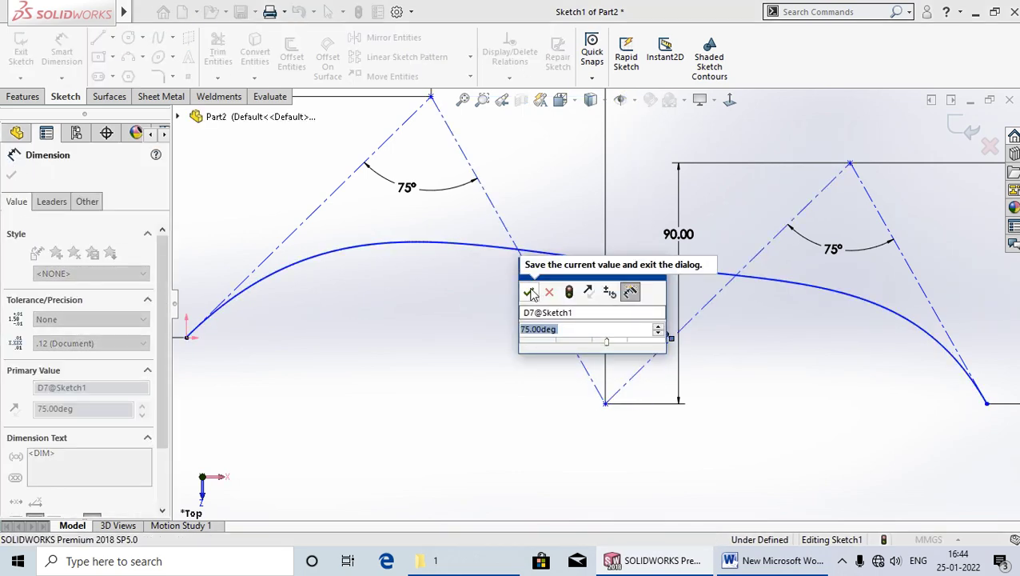
pyautogui.click(530, 293)
pyautogui.press('z')
pyautogui.press('z')
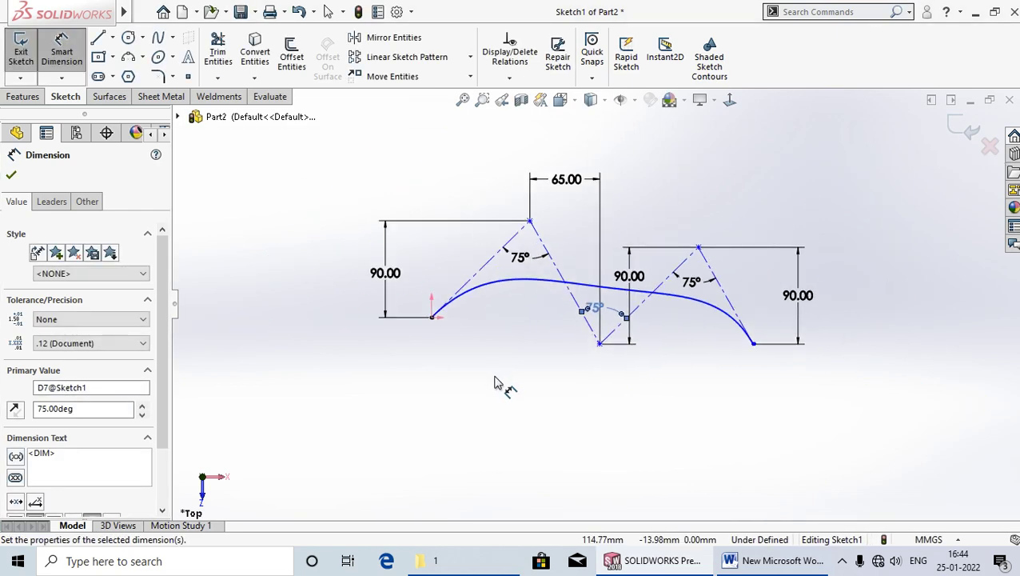
pyautogui.click(11, 174)
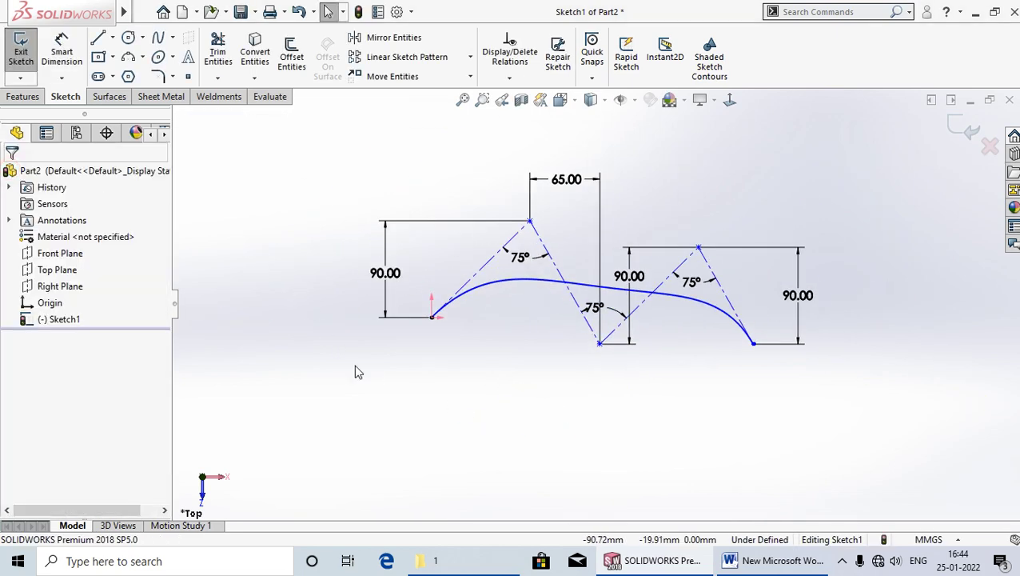
# Step: Zoom to fit the spline with its three 75° angles, 65 mm spacing and 90 mm heights
pyautogui.press('f')
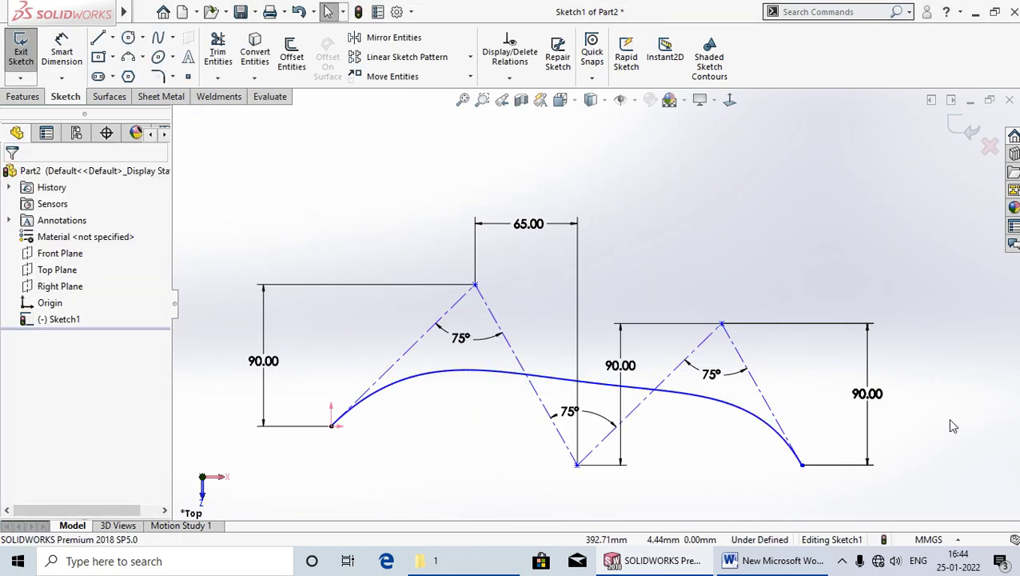